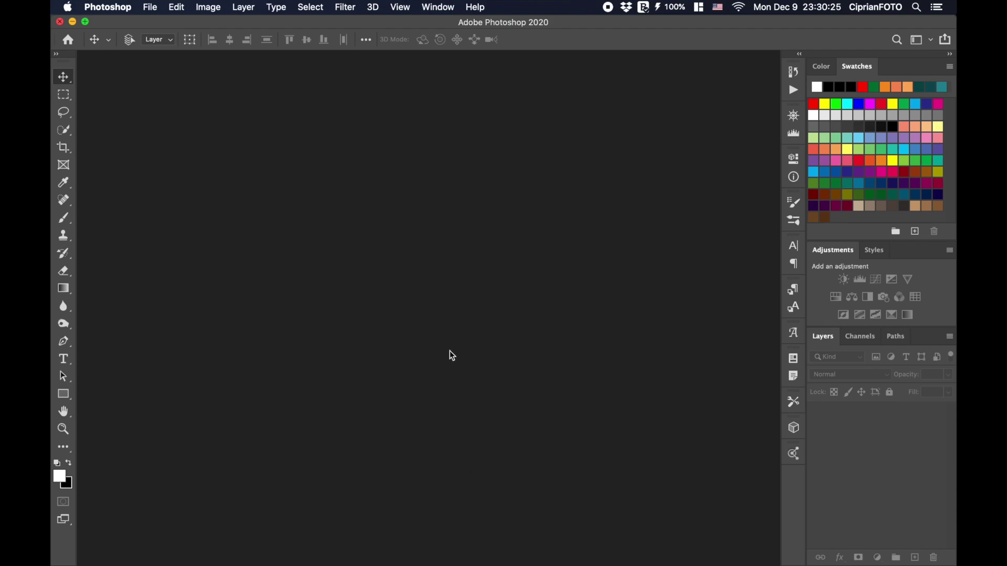
Bring up the Open dialog showing the Visitor in Venice folder
key("super+o")
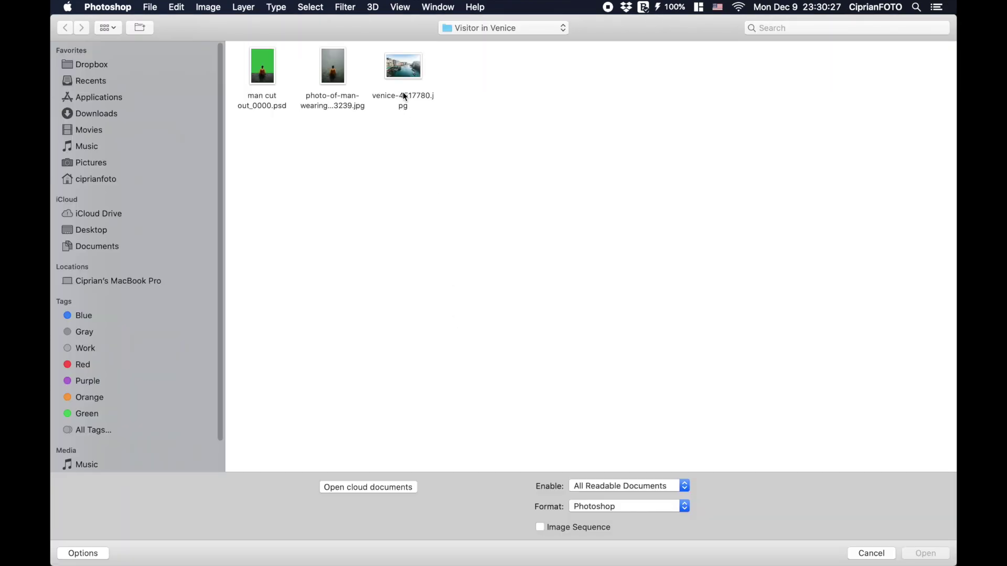
Open the Venice JPG and convert its locked Background into a layer named Venice
double_click(404, 97)
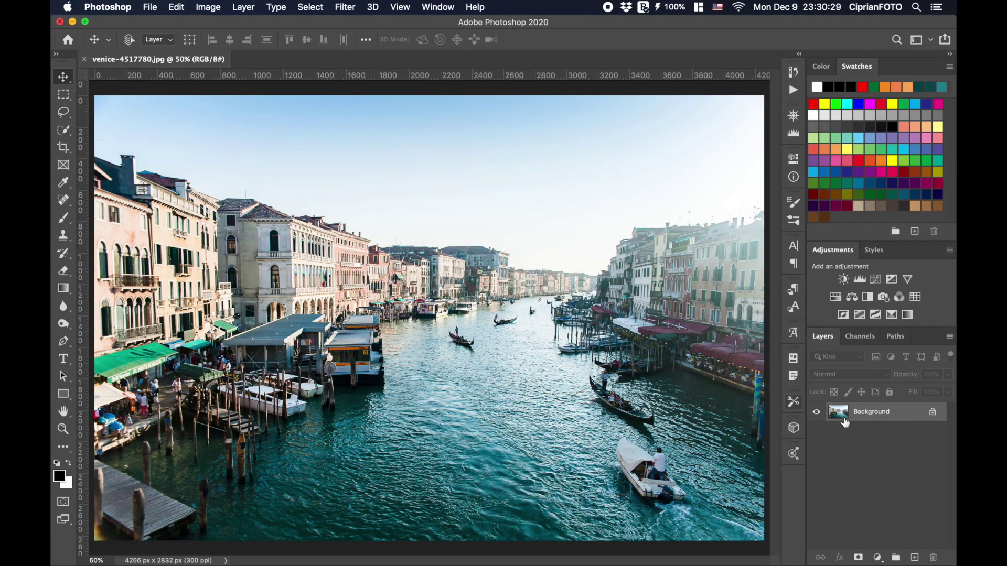
double_click(880, 414)
type("V")
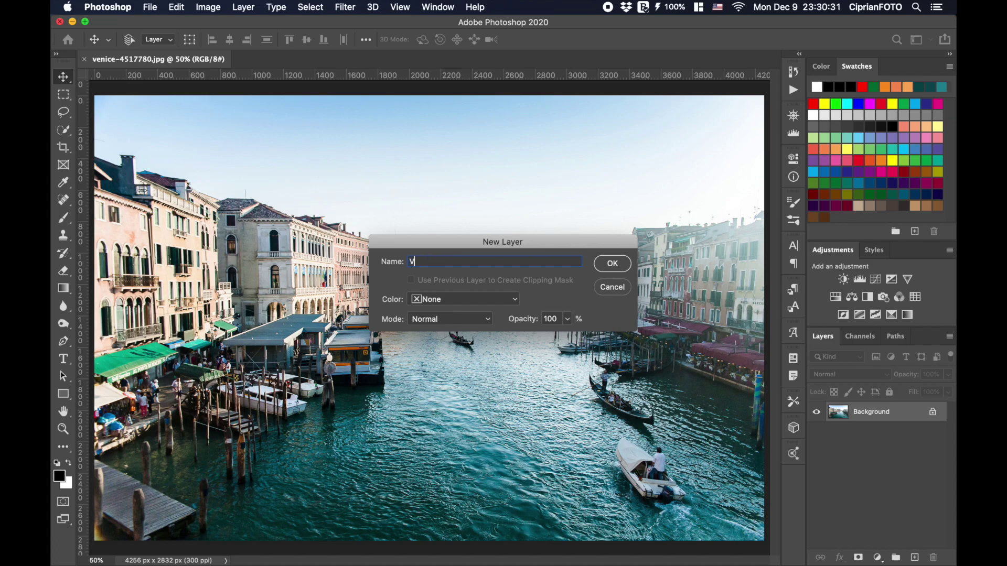
type("enic")
key("Return")
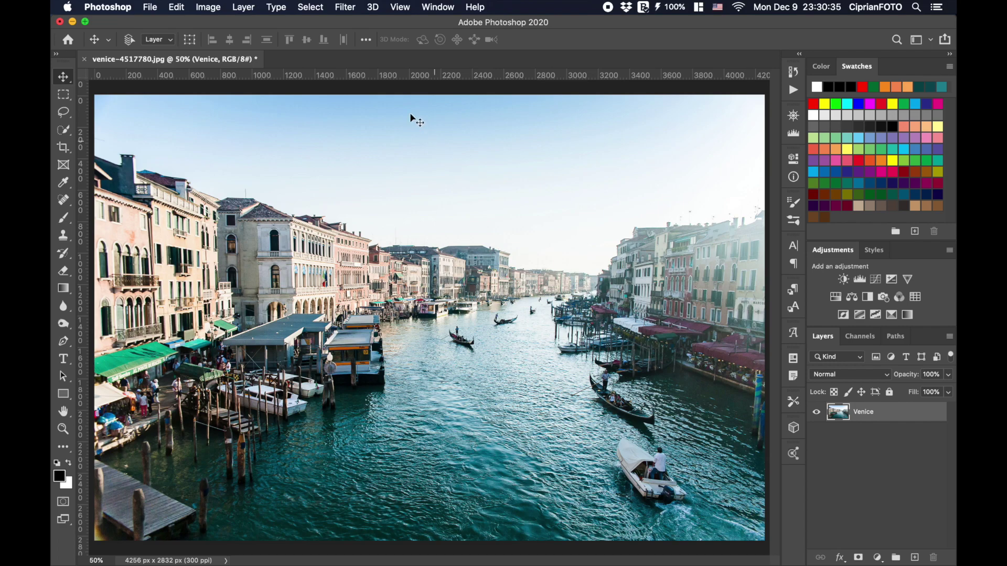
Open man cut out_0000.psd, then hide and re-show its green screen layer
right_click(376, 64)
left_click(410, 133)
double_click(264, 71)
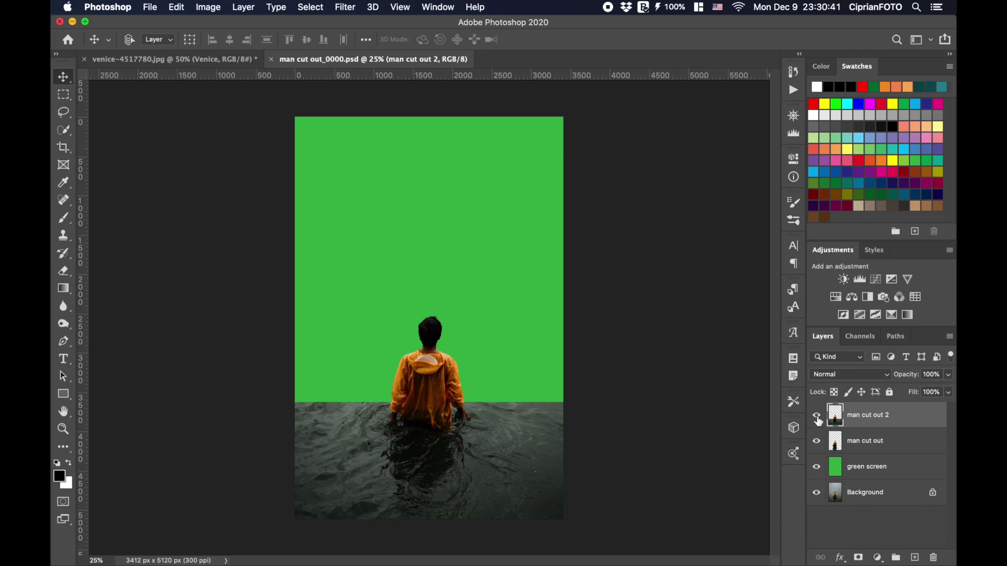
left_click(817, 468)
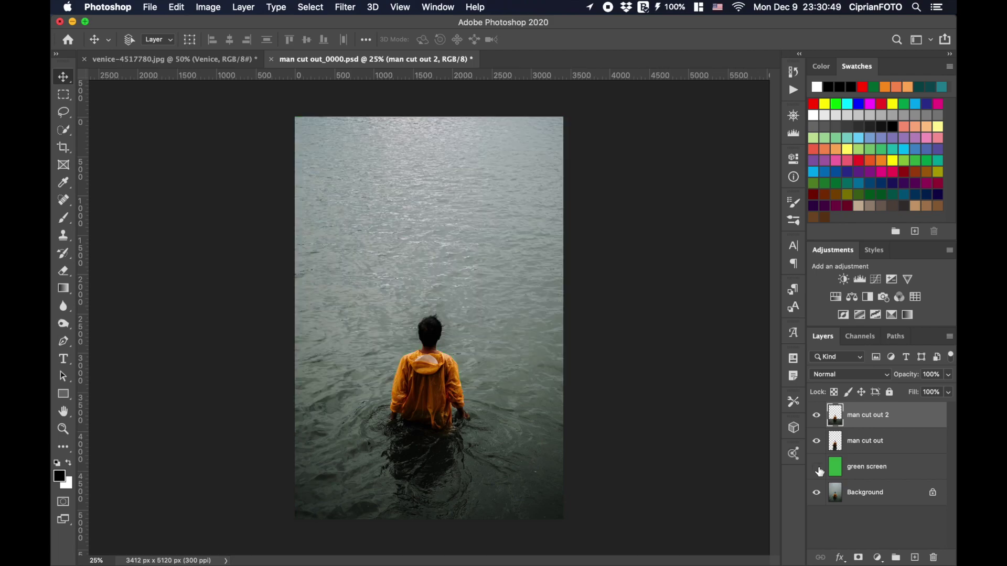
left_click(817, 467)
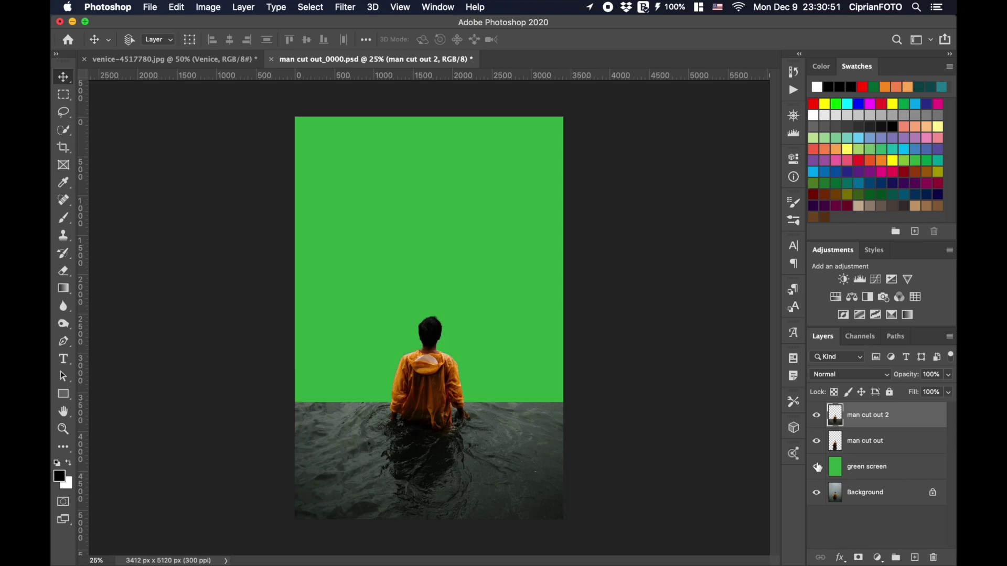
Bring the man cut out 2 layer into the Venice photo, scaled to about 47%
mouse_move(439, 456)
left_mouse_down()
mouse_move(219, 66)
mouse_move(469, 355)
mouse_move(436, 381)
left_mouse_up()
key("super+minus")
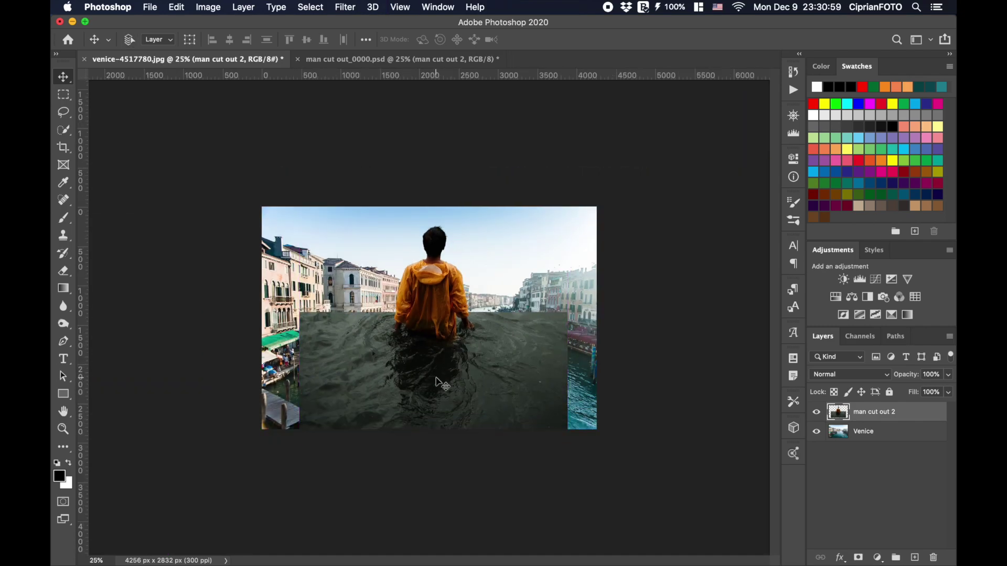
key("super+t")
left_click_drag(432, 208, 429, 334)
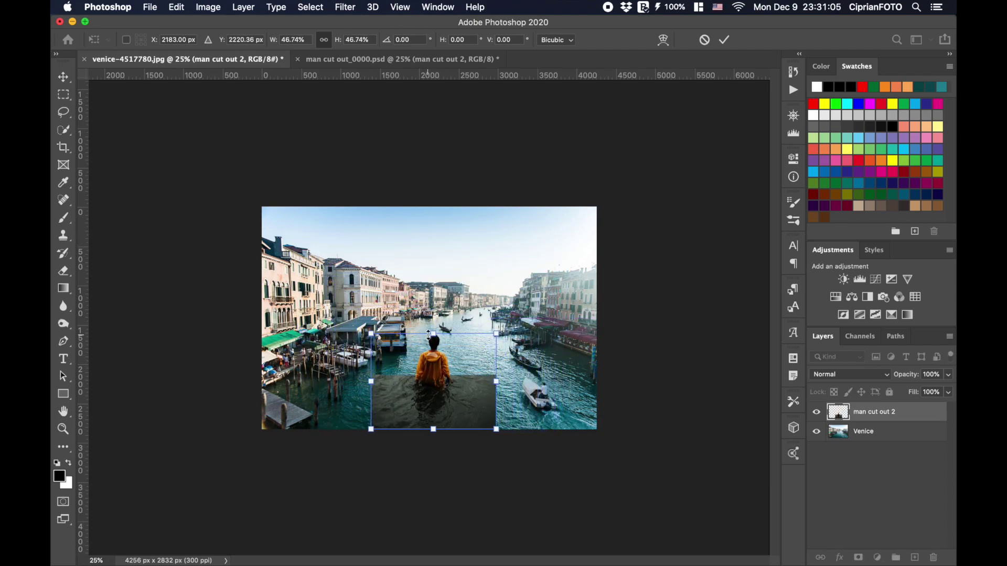
key("Return")
scroll(429, 334, "up", 3)
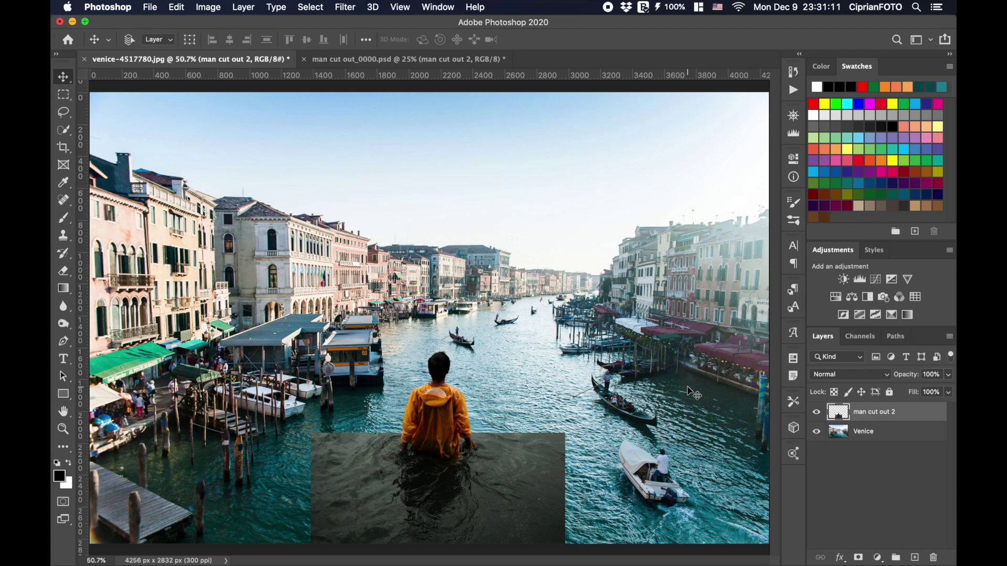
Add a Colorize Hue/Saturation layer at Hue 185, Saturation 65, with an inverted mask
left_click(837, 298)
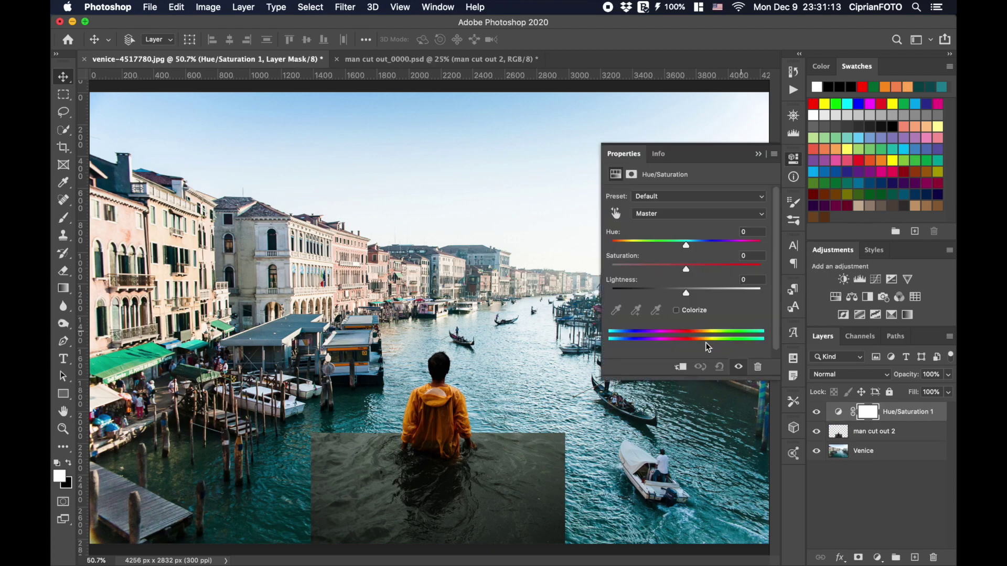
left_click(691, 308)
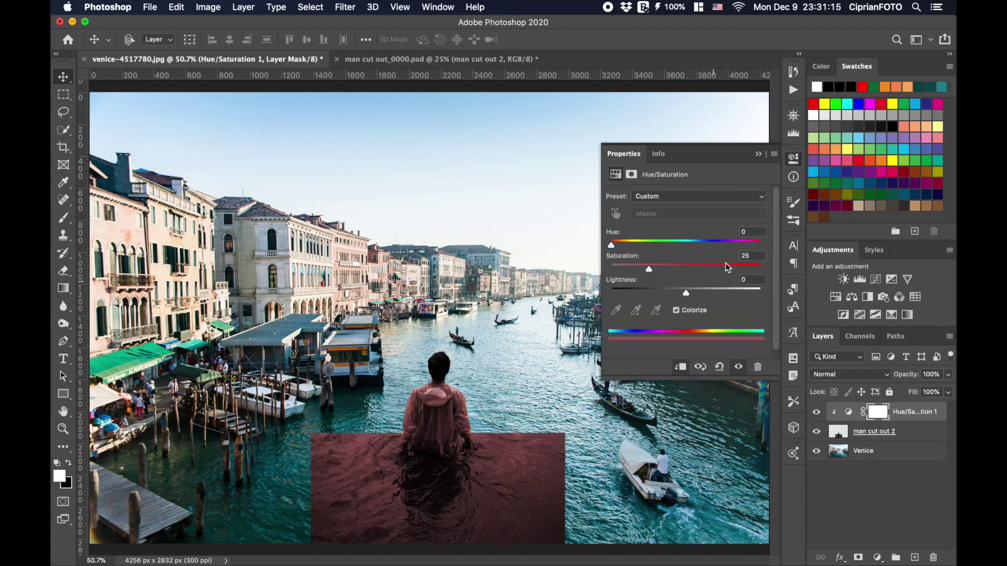
left_click(749, 232)
type("185")
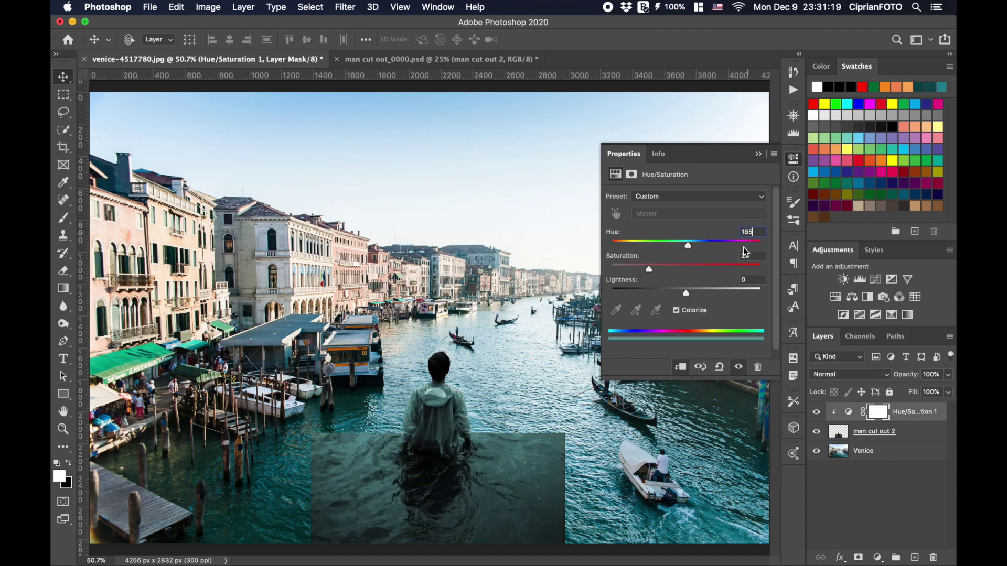
left_click(750, 255)
type("6")
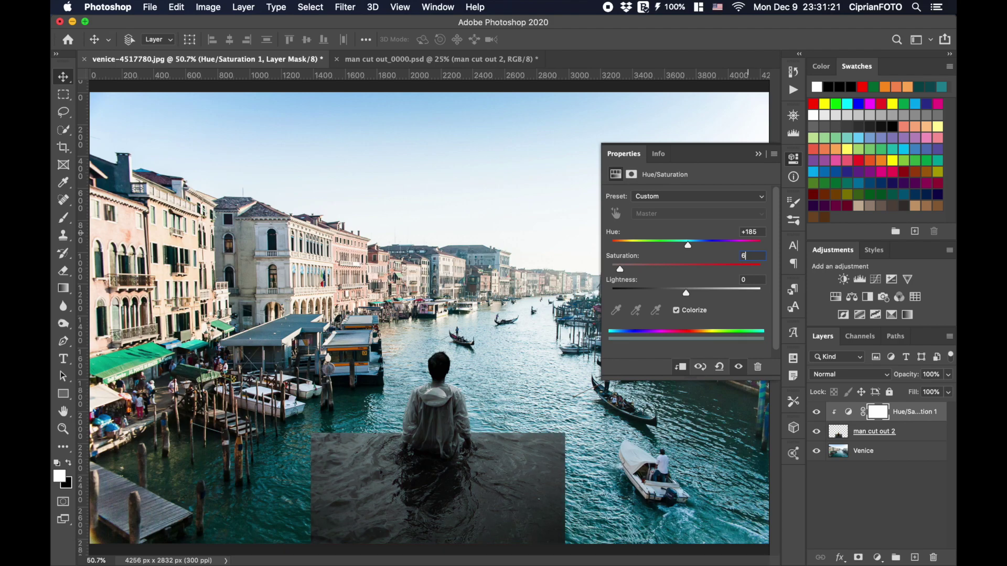
type("+65")
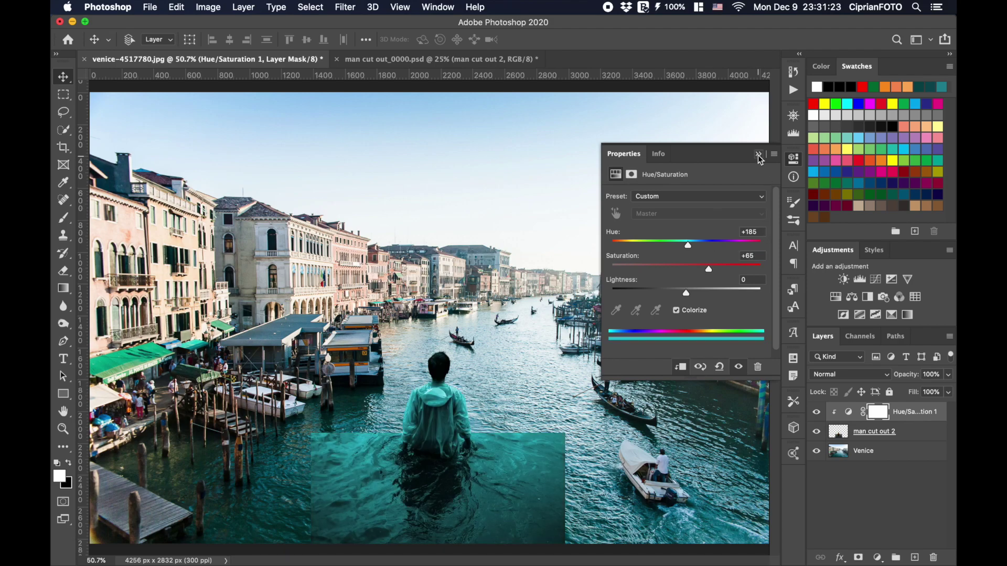
left_click(758, 154)
key("ctrl+i")
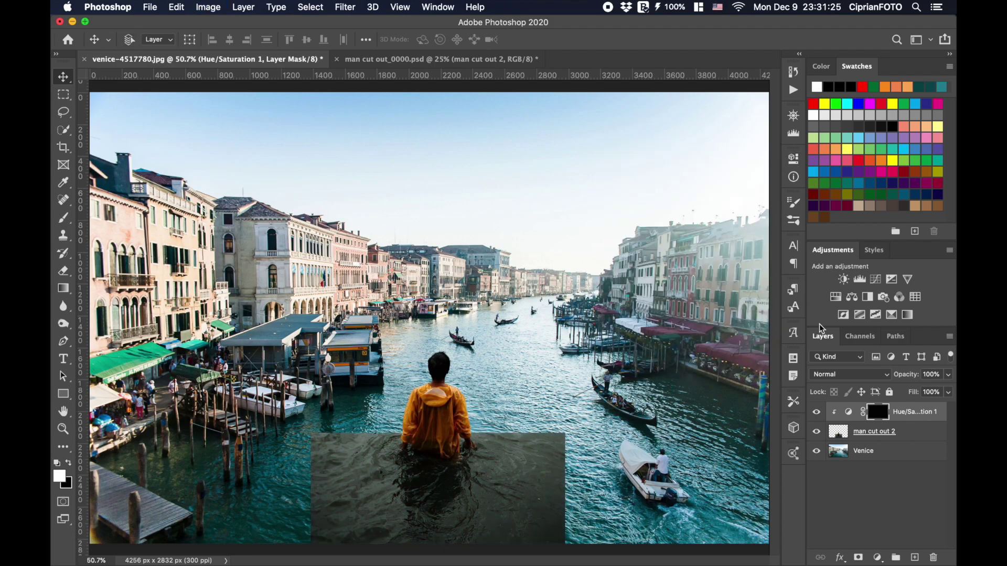
Add a mask to man cut out 2 and set up a black 250 px brush
left_click(912, 438)
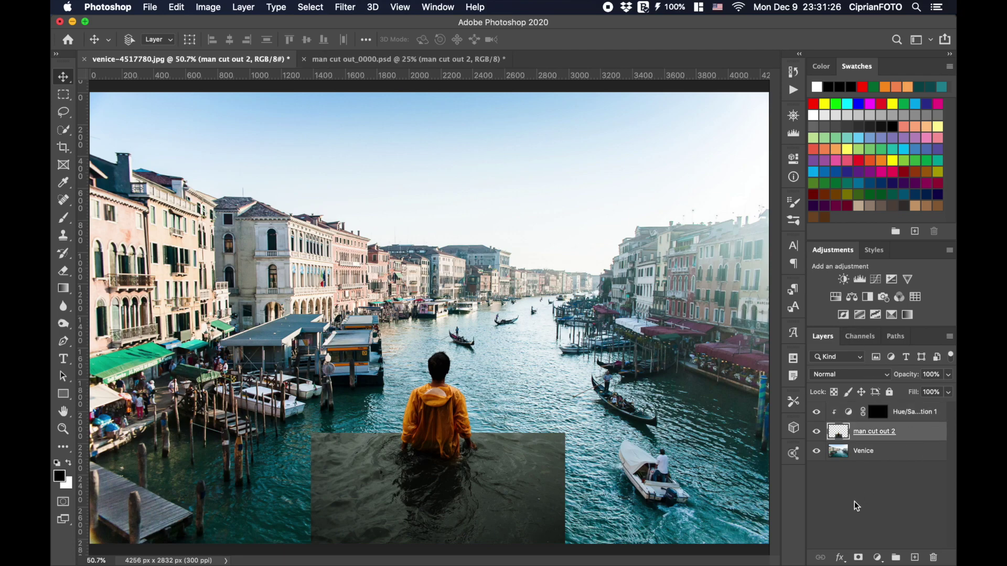
left_click(858, 558)
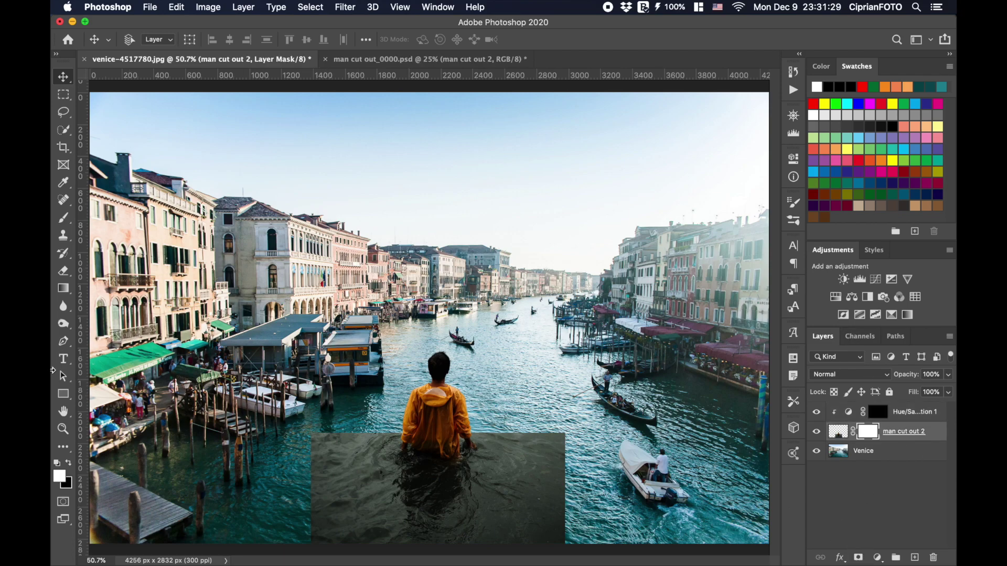
left_click(64, 218)
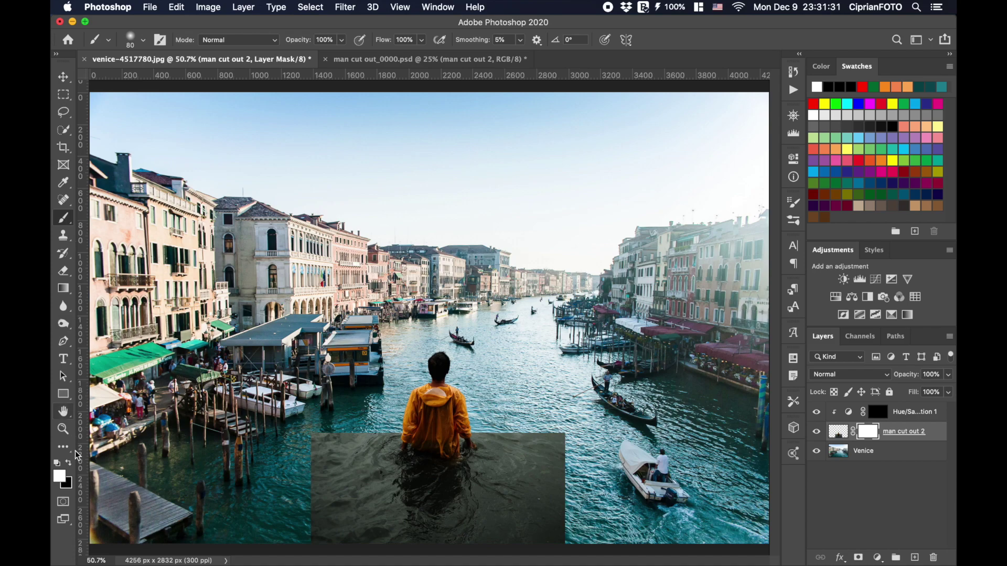
left_click(69, 463)
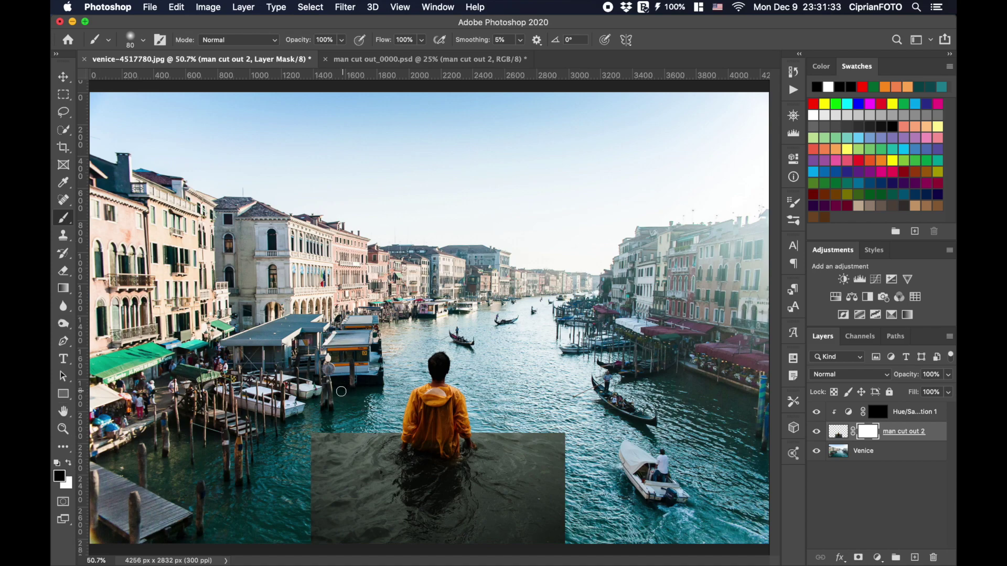
key("bracketright")
key("bracketright")
key("bracketright")
key("bracketright")
key("bracketright")
key("bracketright")
key("bracketright")
key("bracketright")
key("bracketright")
key("bracketright")
key("bracketright")
key("bracketright")
key("bracketright")
key("bracketright")
Paint out the dark patch's left edges, then soften its right and top edges
left_click_drag(329, 440, 346, 438)
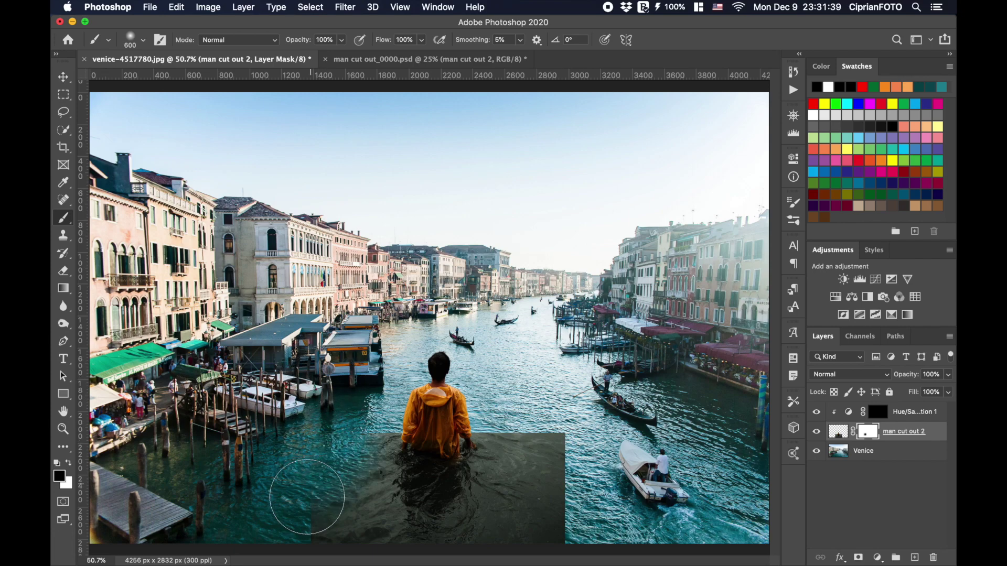
left_click_drag(307, 497, 323, 455)
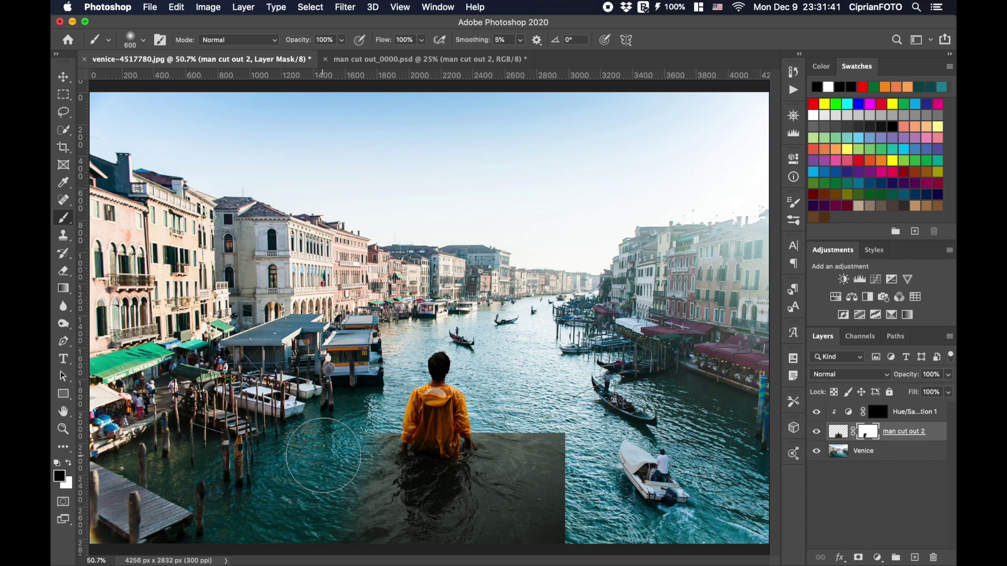
key("bracketleft")
key("bracketleft")
key("bracketleft")
mouse_move(551, 455)
left_mouse_down()
mouse_move(561, 483)
mouse_move(557, 538)
left_mouse_up()
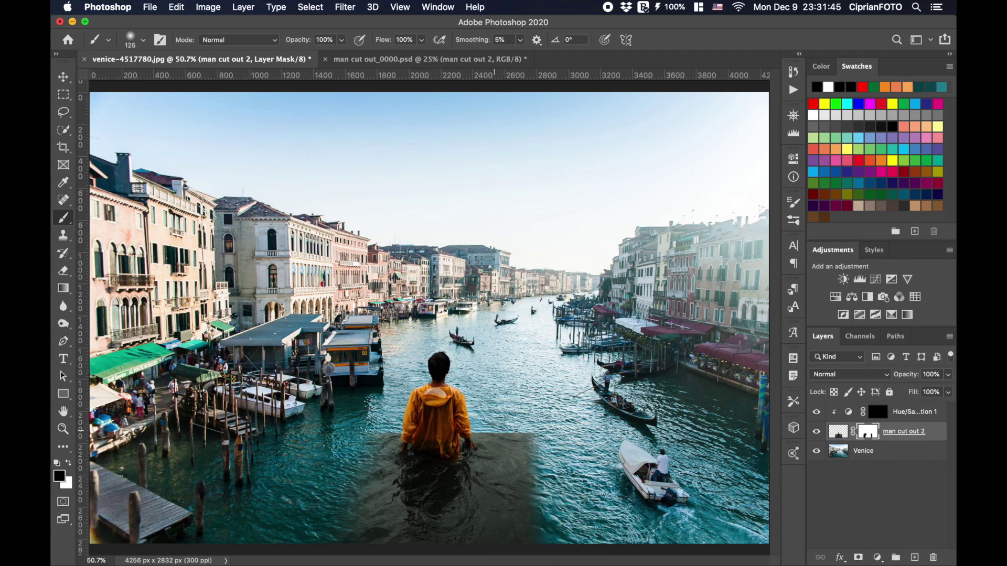
mouse_move(488, 437)
left_mouse_down()
mouse_move(527, 439)
mouse_move(503, 439)
left_mouse_up()
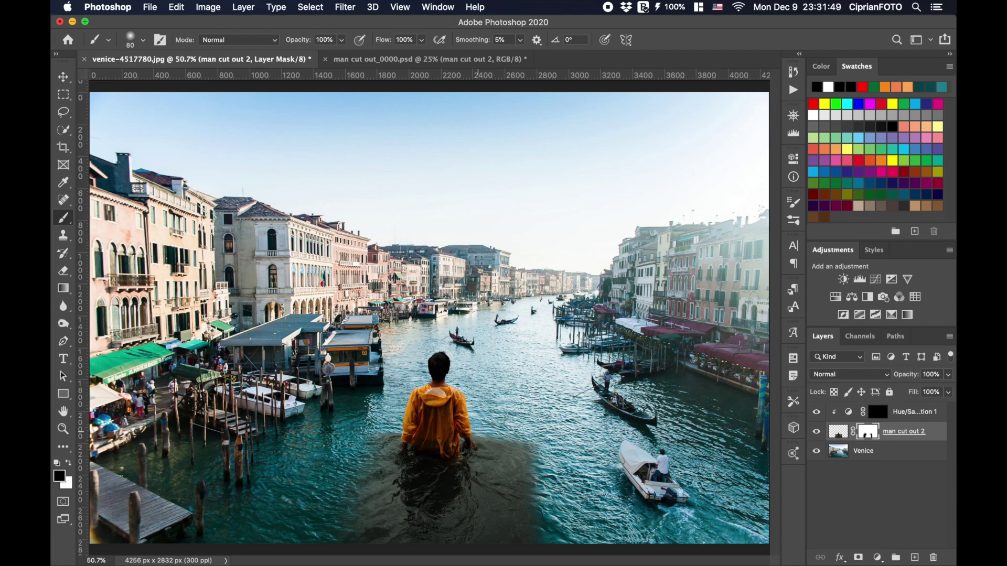
left_click_drag(472, 437, 537, 453)
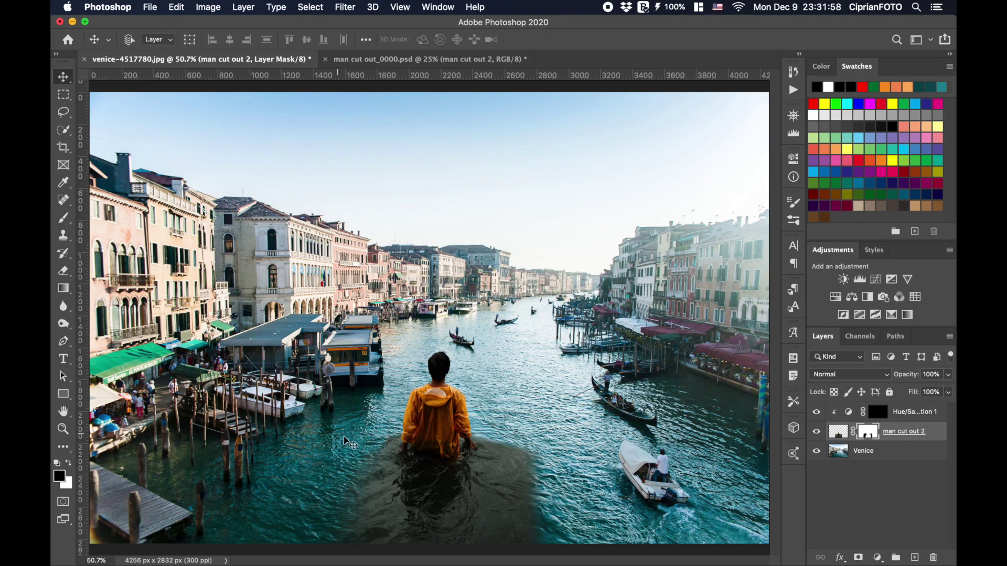
Paint white on the Hue/Saturation 1 mask to tint the dark water around the man
left_click(878, 412)
key("x")
key("bracketright")
key("bracketright")
key("bracketright")
left_click_drag(442, 531, 460, 474)
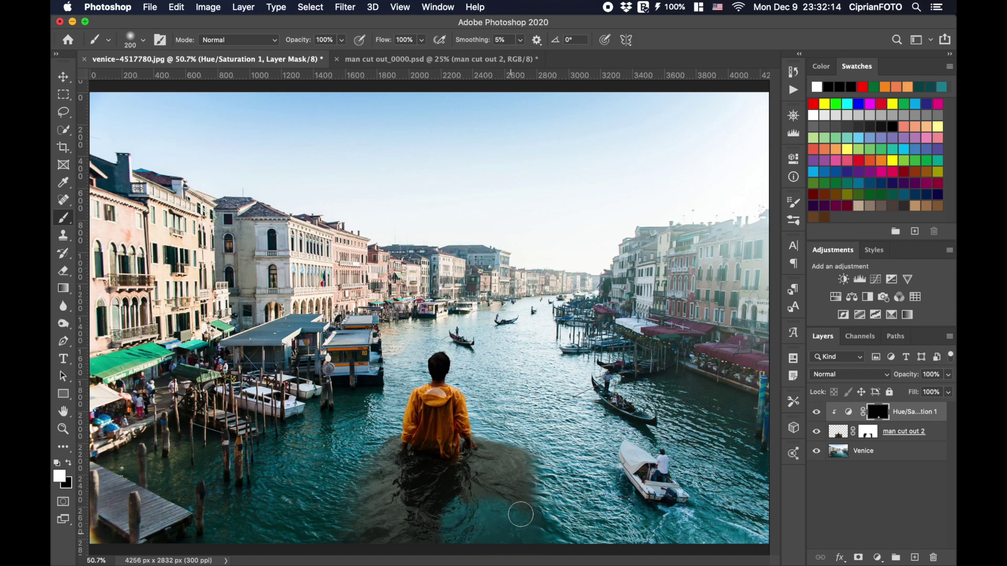
key("bracketleft")
key("bracketleft")
key("bracketleft")
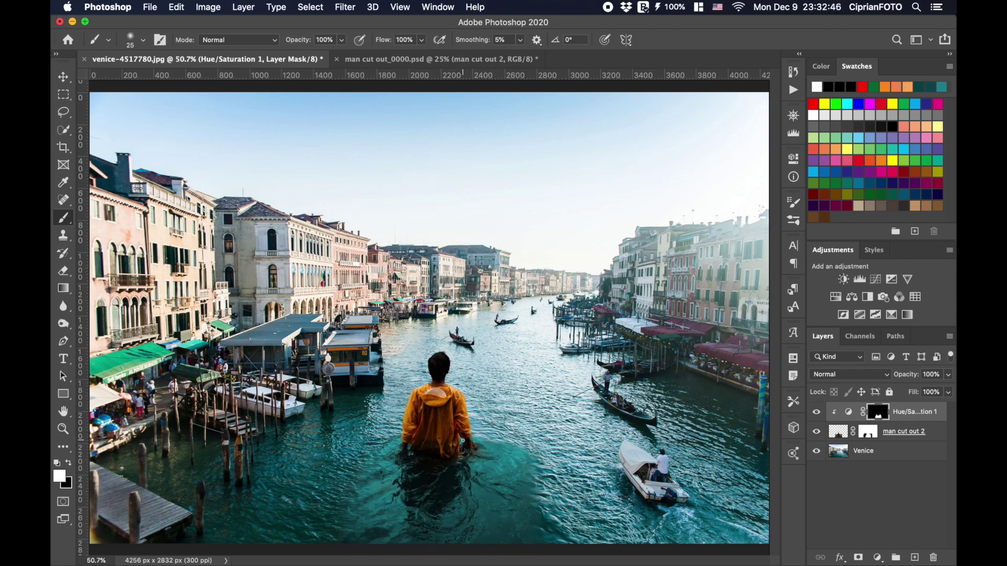
key("bracketright")
key("bracketright")
key("bracketright")
Fade the man's reflection with black at 30% opacity, 50% flow on his layer mask
key("alt+bracketleft")
key("x")
key("3")
key("shift+5")
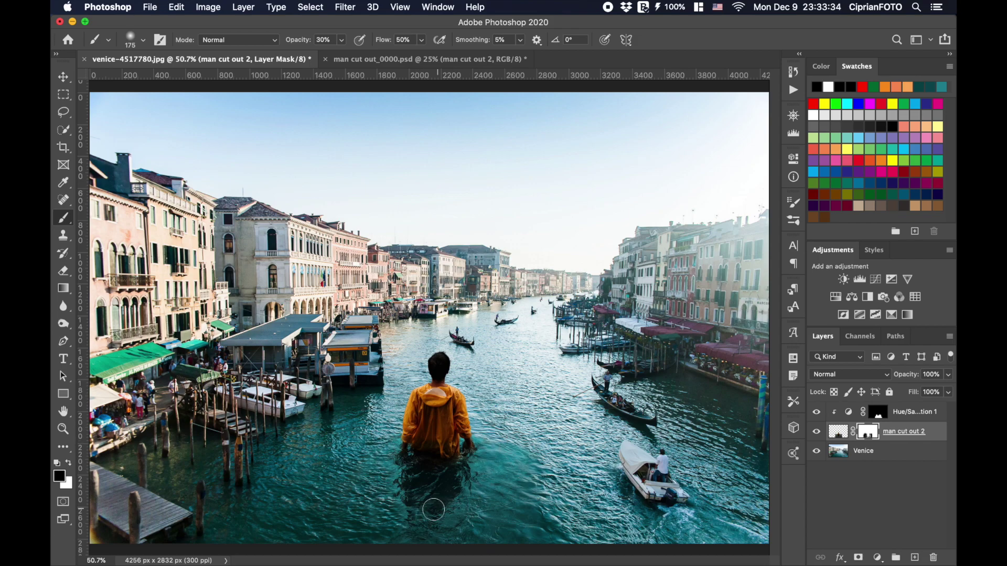
left_click_drag(387, 524, 472, 460)
Create a new empty layer named 'light' above Hue/Saturation 1
key("v")
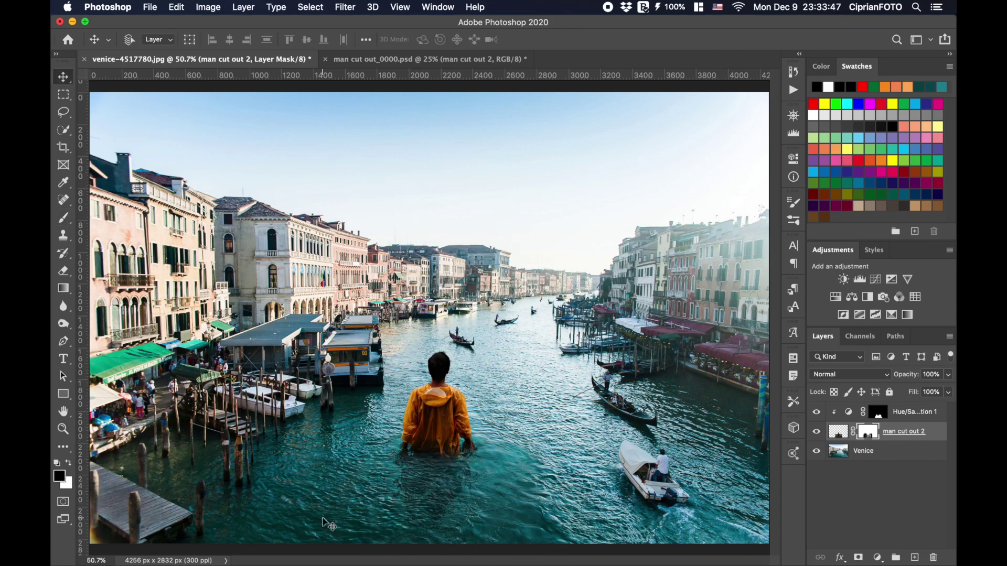
left_click(846, 415)
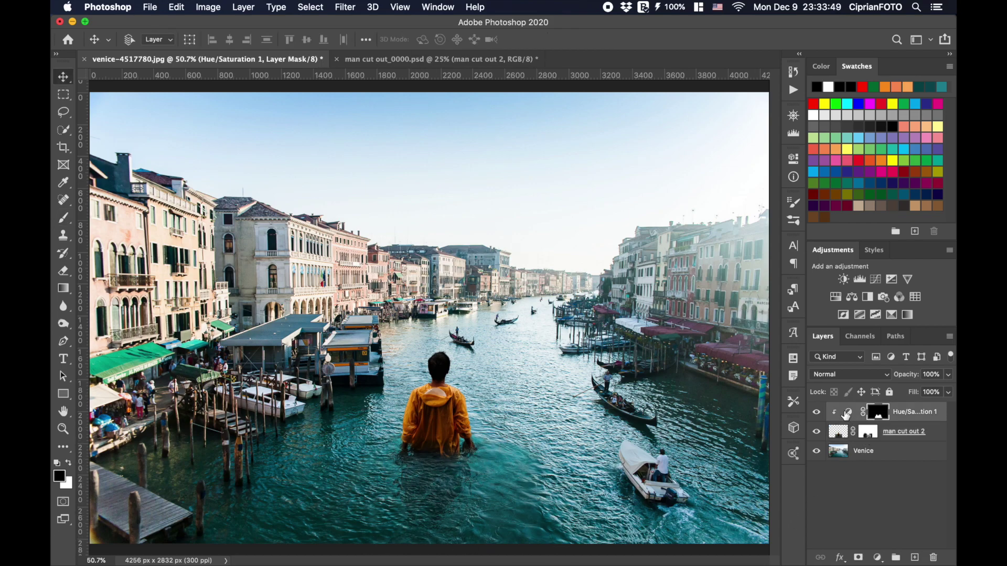
left_click(915, 558)
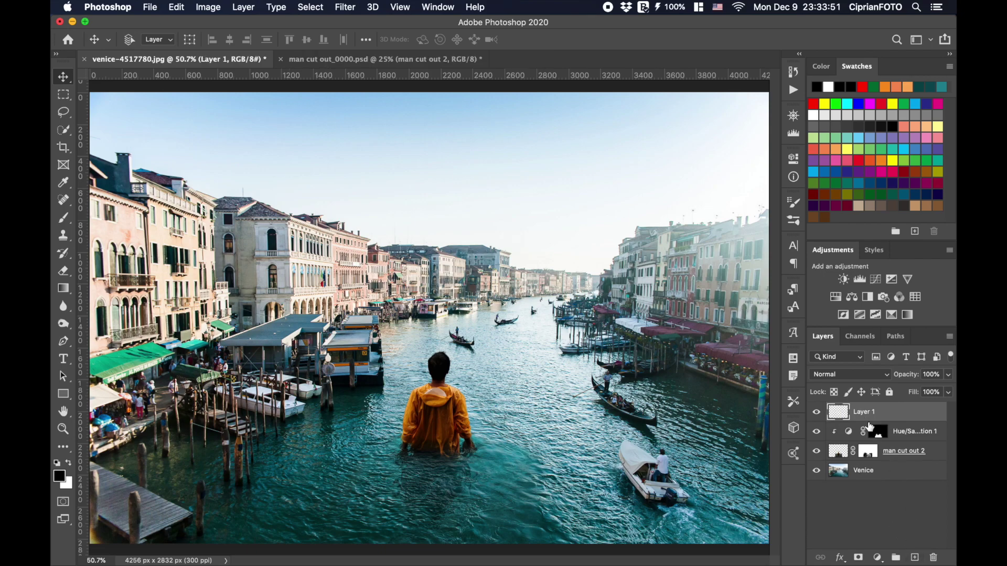
double_click(867, 411)
type("li")
type("ght")
key("Return")
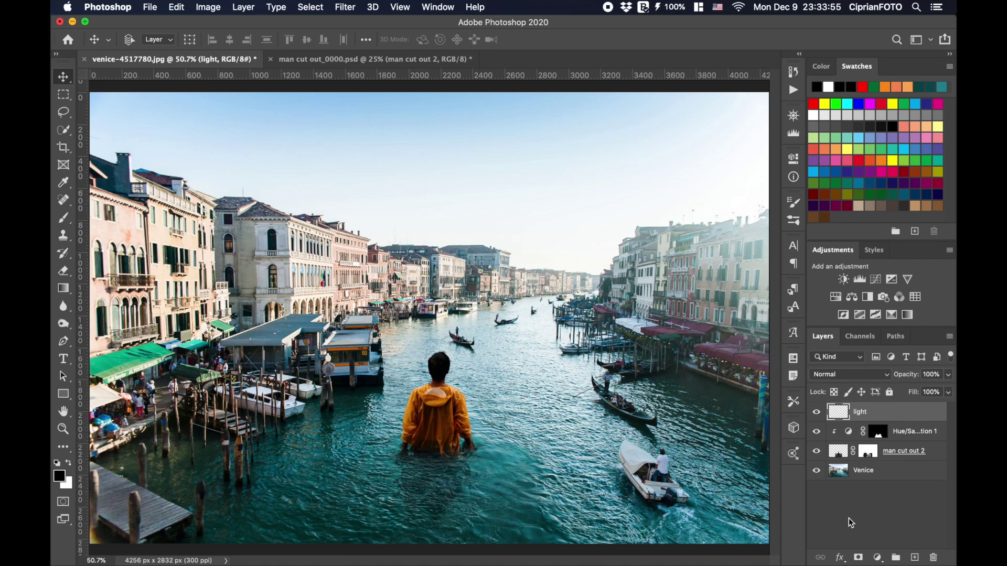
Paint orange across the sky with a 2300 px brush at 100% opacity and flow
left_click(836, 149)
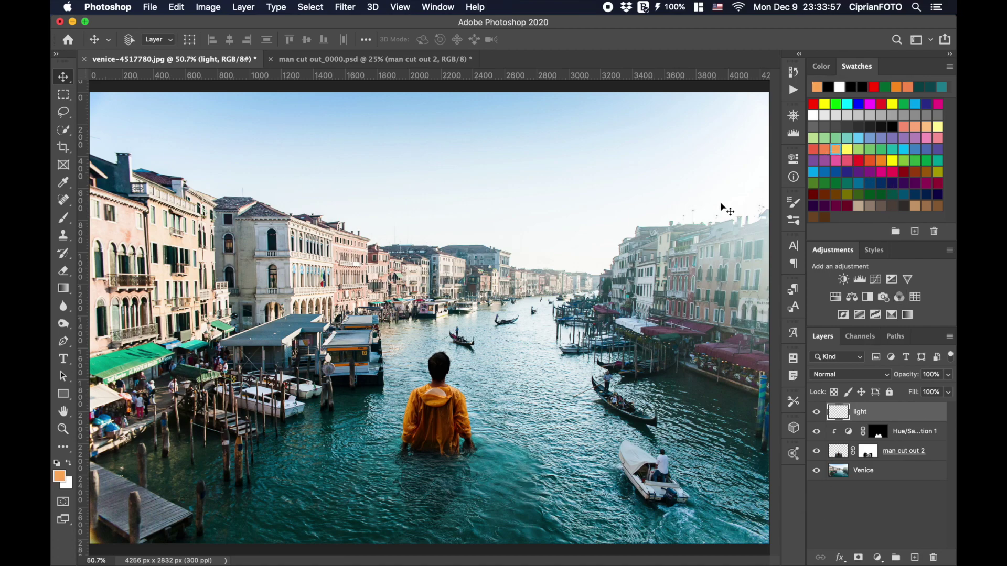
left_click(63, 218)
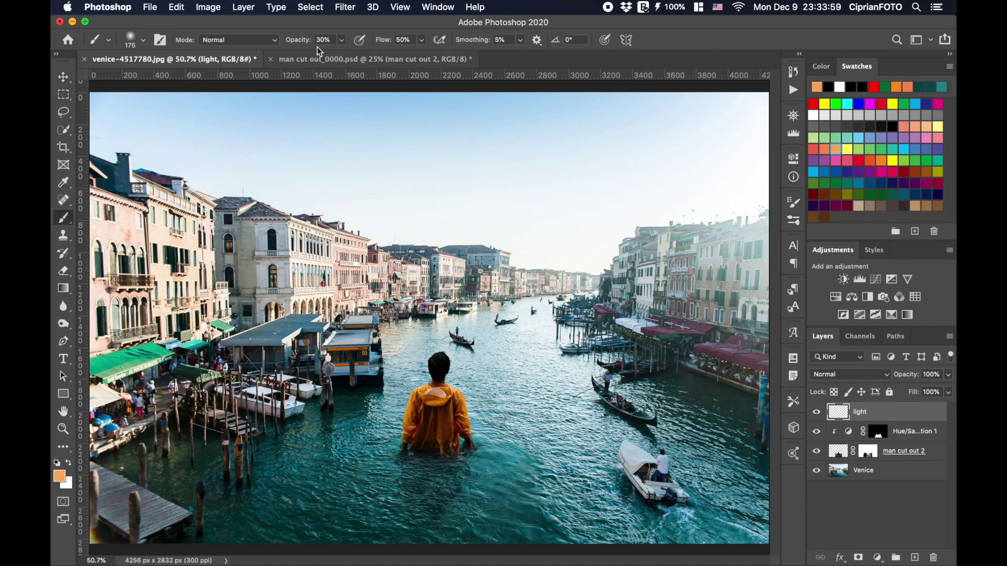
left_click_drag(293, 44, 476, 44)
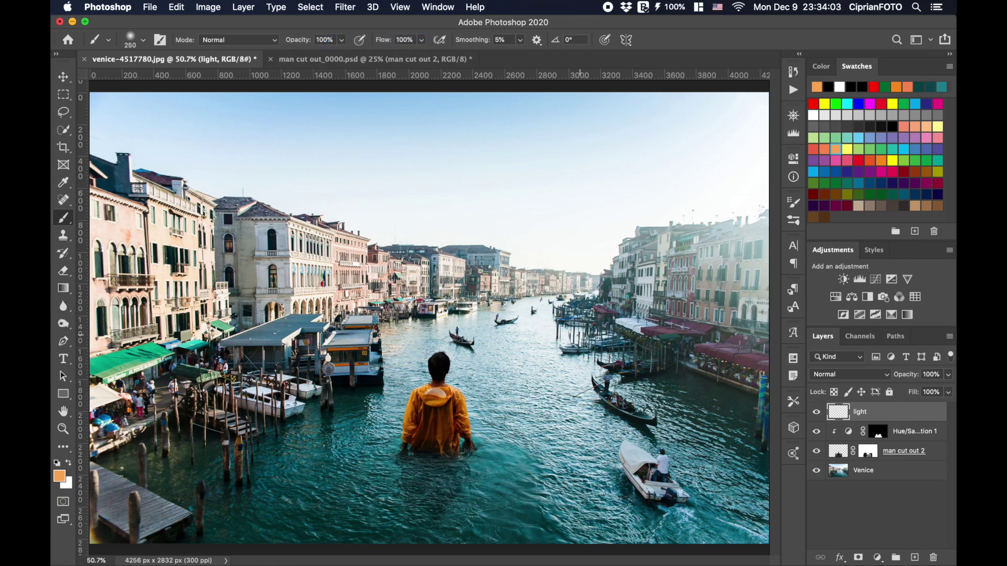
key("bracketright")
key("bracketright")
key("bracketright")
key("bracketright")
key("bracketright")
key("bracketright")
key("bracketright")
key("bracketright")
key("bracketright")
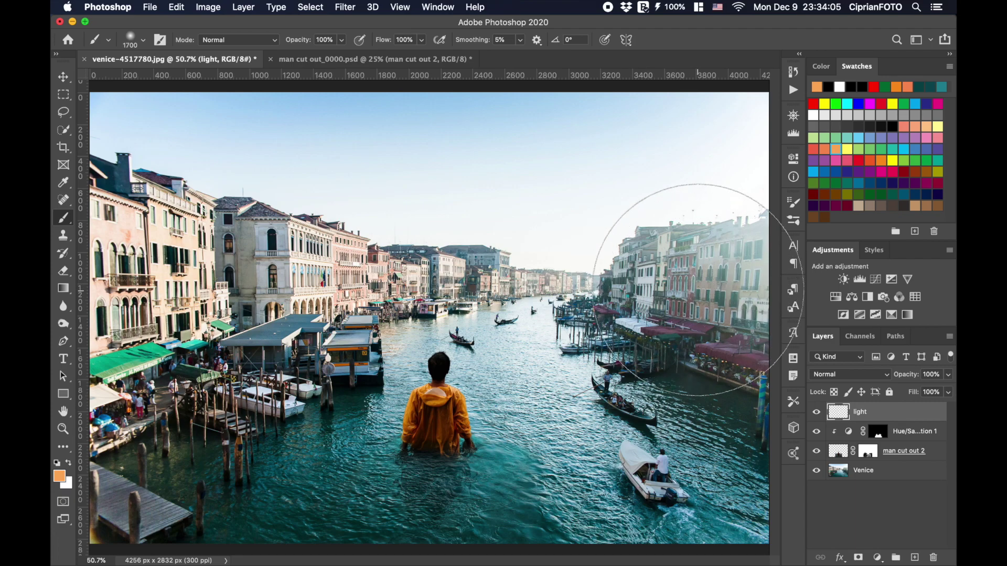
key("bracketright")
key("bracketright")
key("bracketright")
key("bracketright")
key("bracketright")
key("bracketright")
key("bracketright")
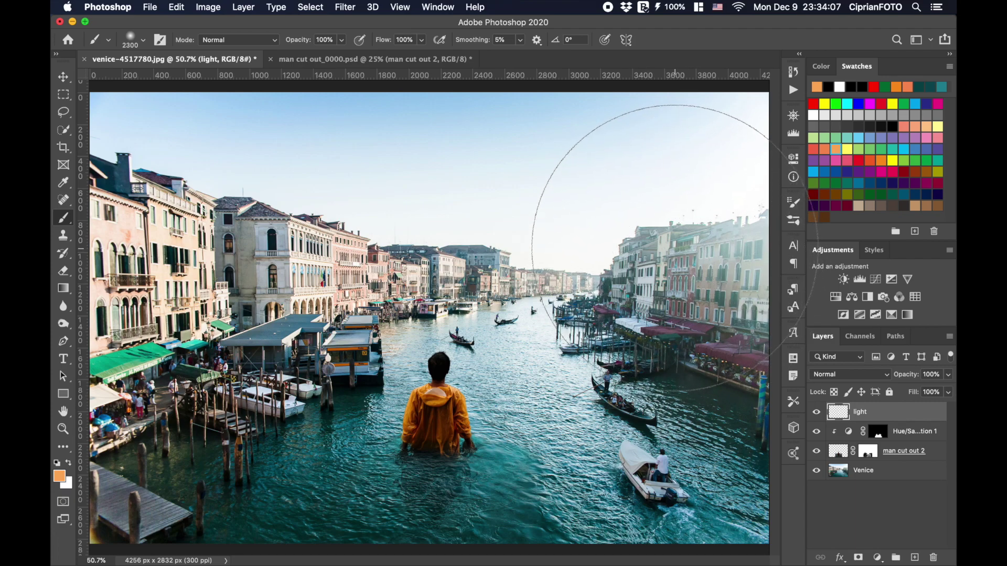
key("ctrl+minus")
key("ctrl+minus")
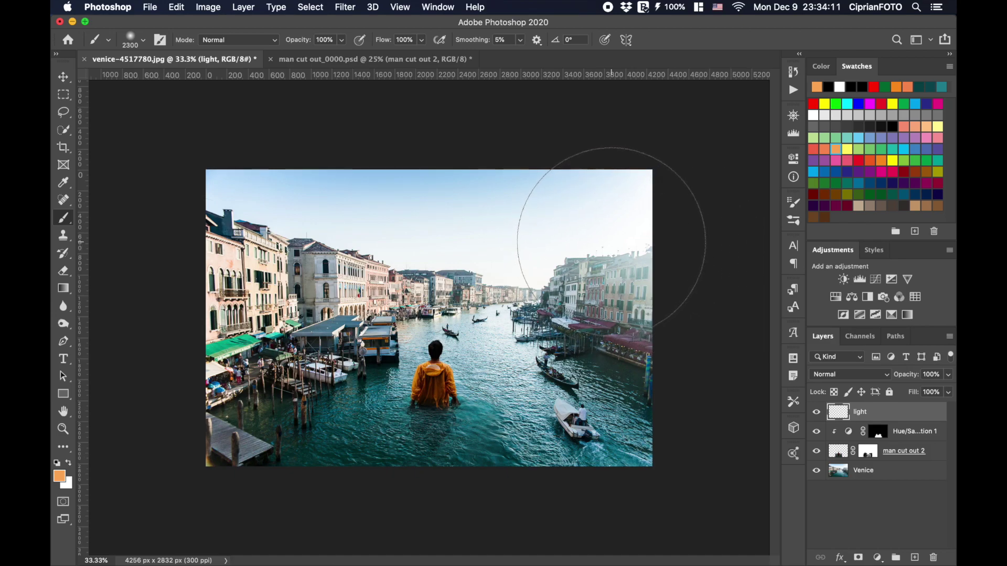
left_click_drag(603, 241, 220, 230)
Set the light layer to Screen at 76% fill and select all four layers for grouping
key("v")
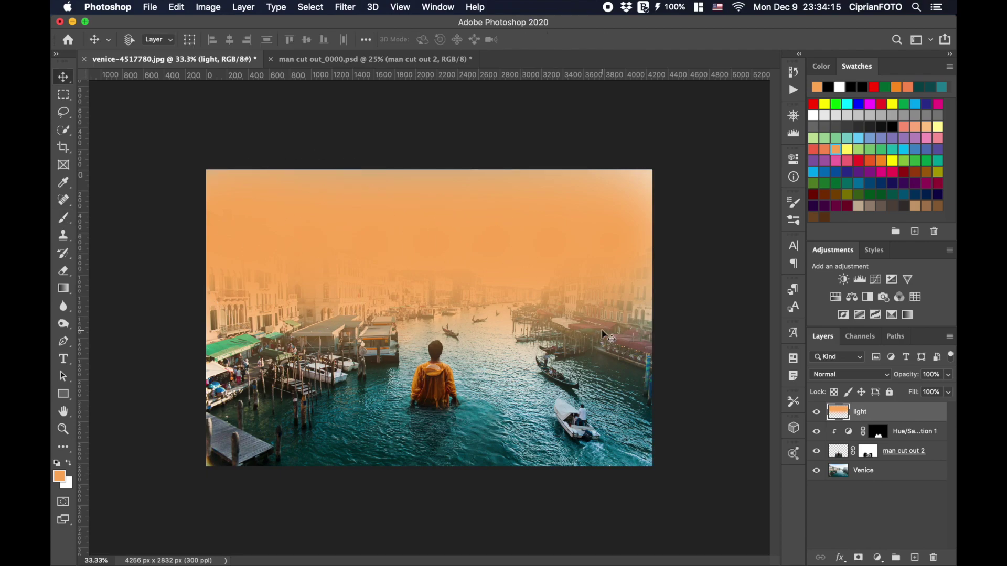
left_click(847, 374)
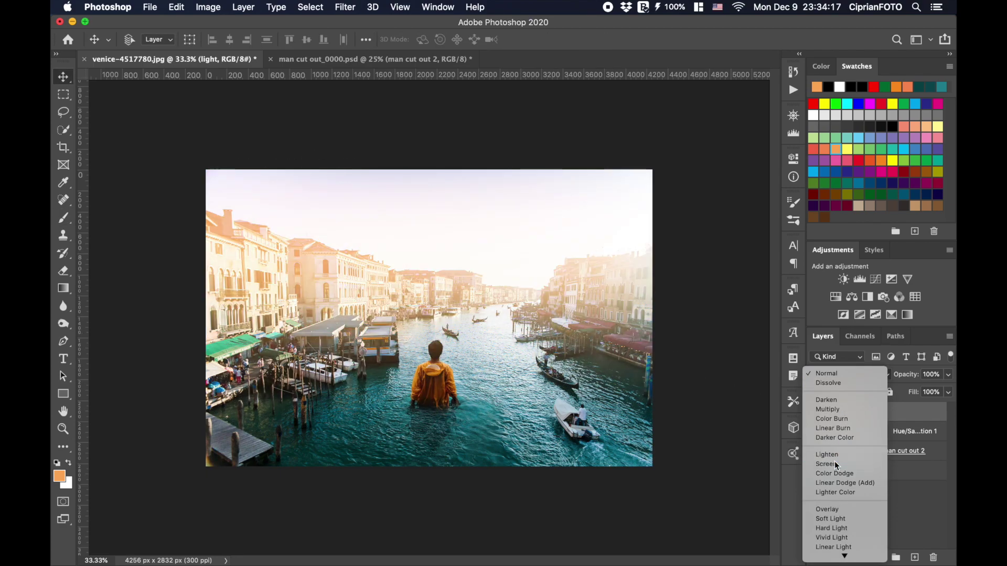
left_click(834, 464)
key("super+plus")
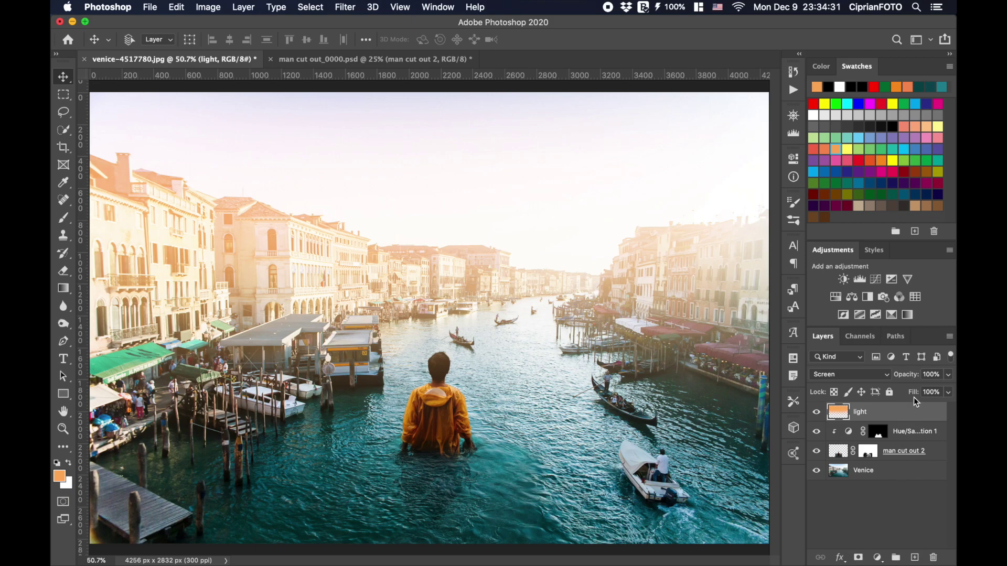
left_click_drag(914, 394, 899, 401)
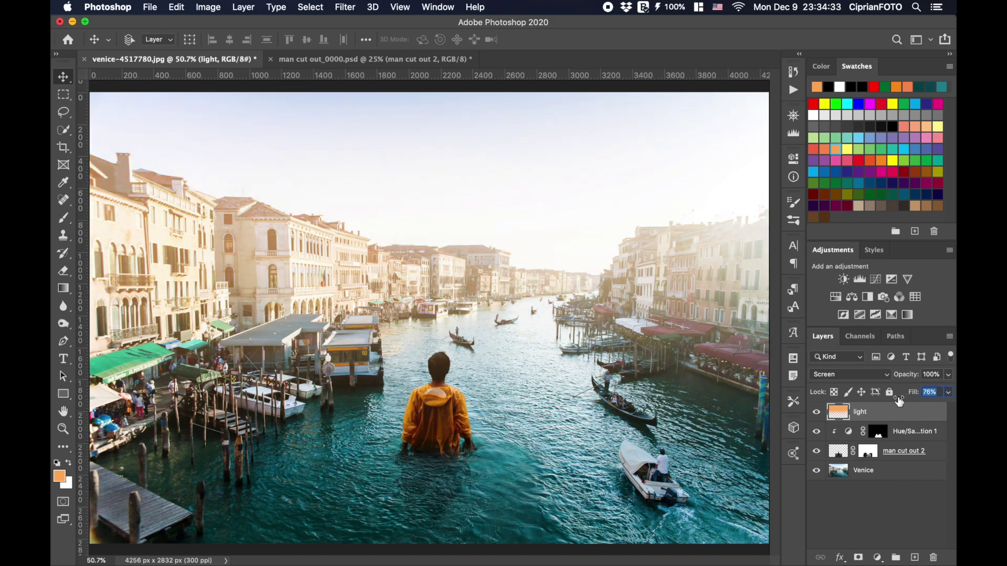
left_click(897, 477, "shift")
Group the layers into Group 1, stamp visible into Layer 1, and make it a smart object
key("super+g")
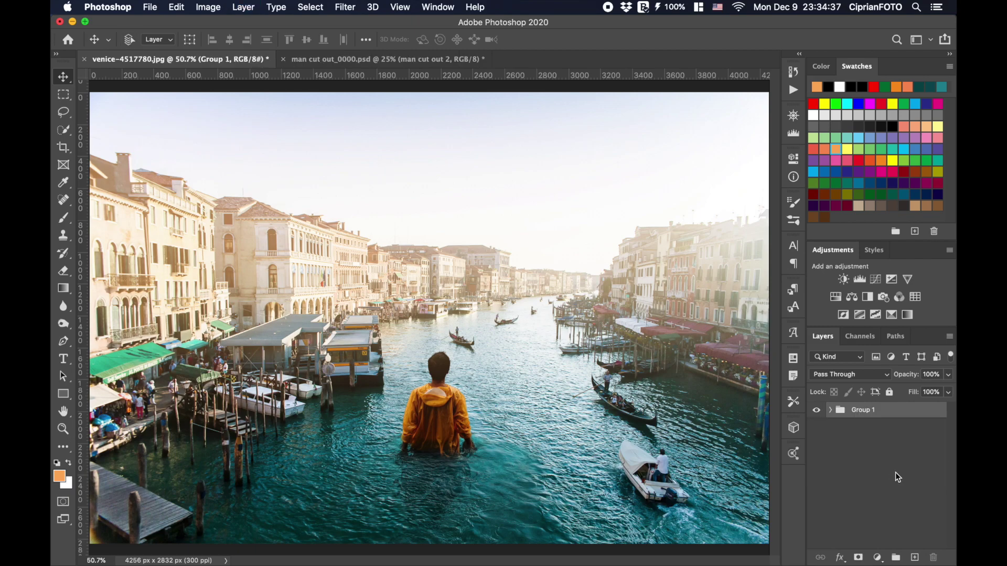
key("super+alt+shift+e")
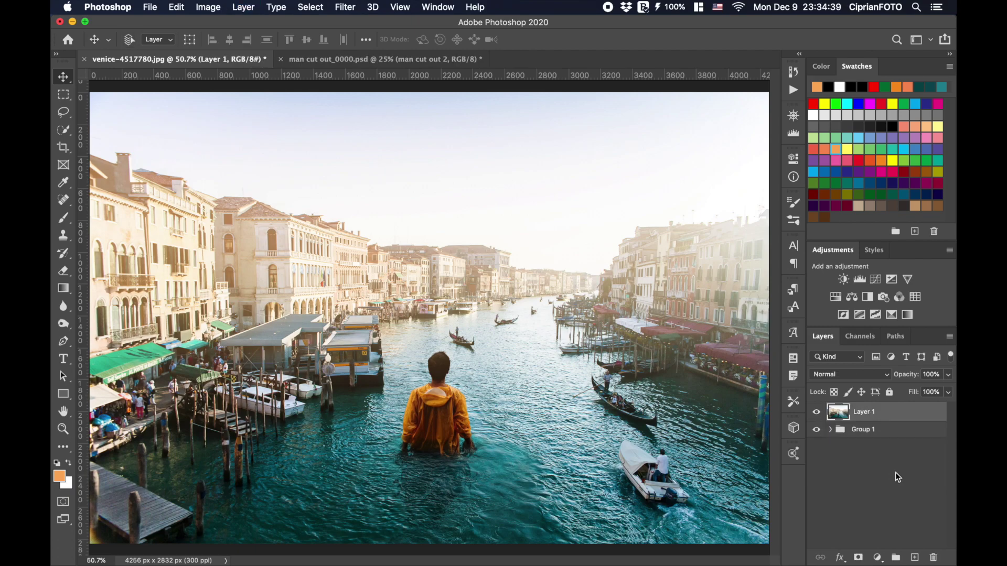
right_click(905, 418)
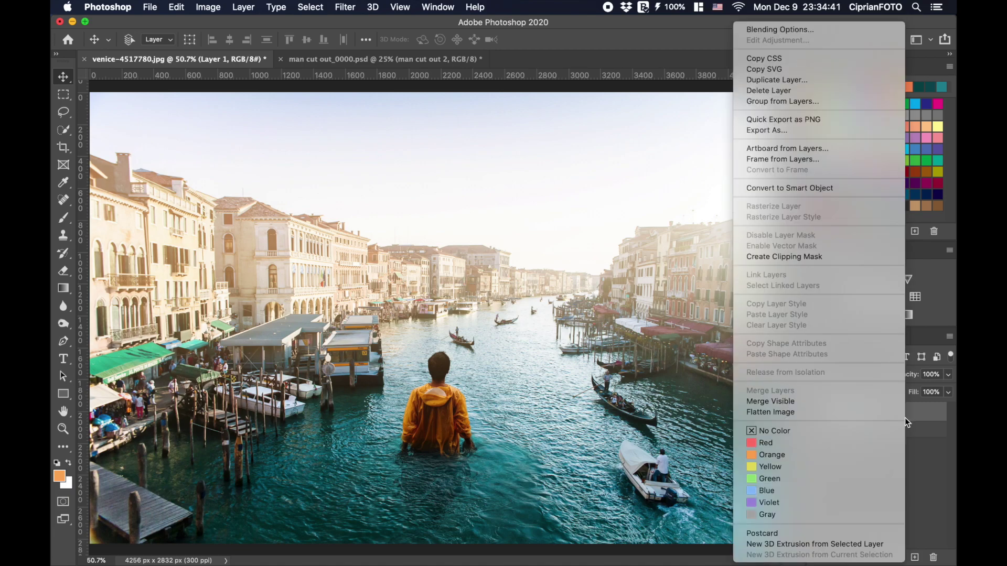
left_click(847, 188)
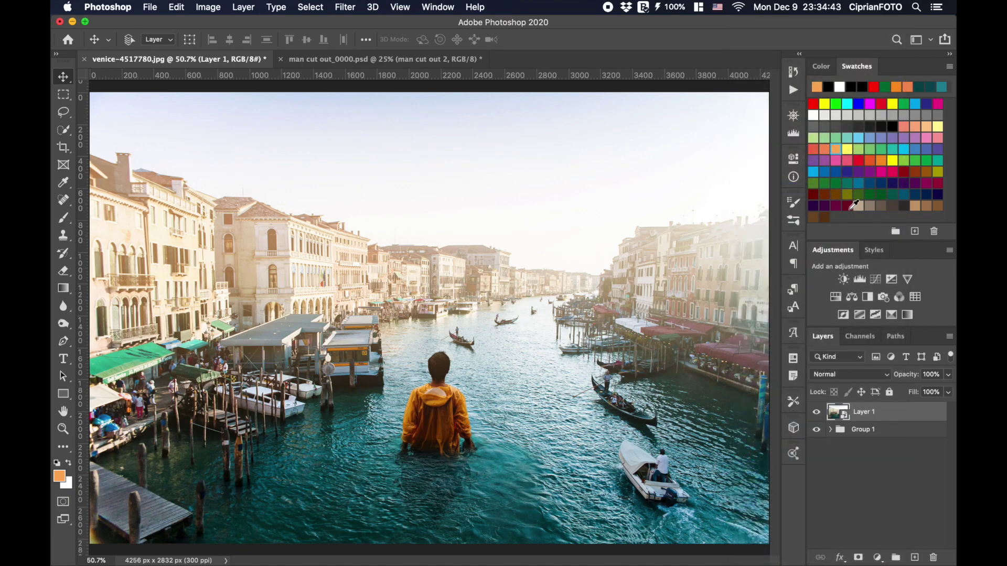
left_click(347, 8)
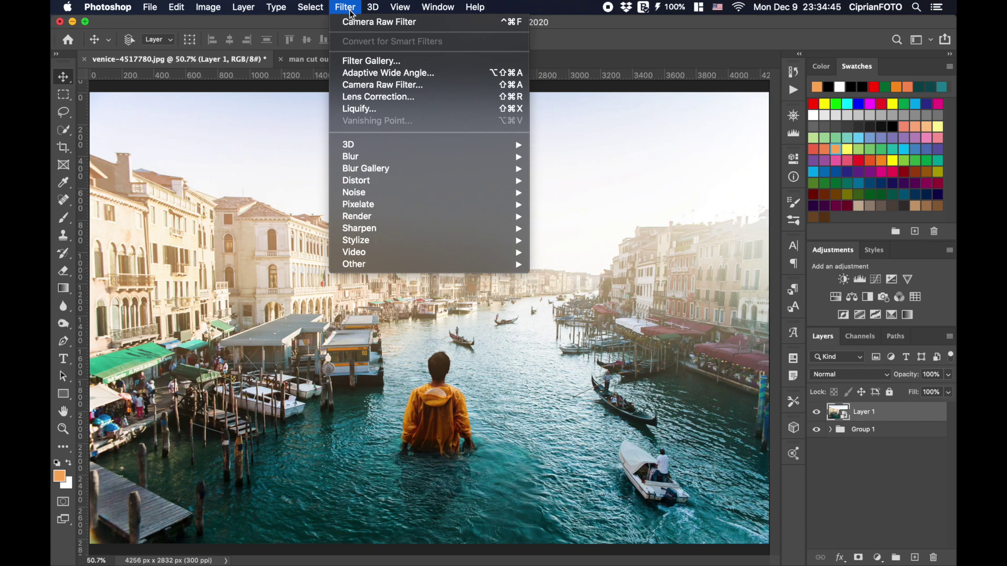
Apply Camera Raw Filter's Color > Matte preset to Layer 1
left_click(364, 84)
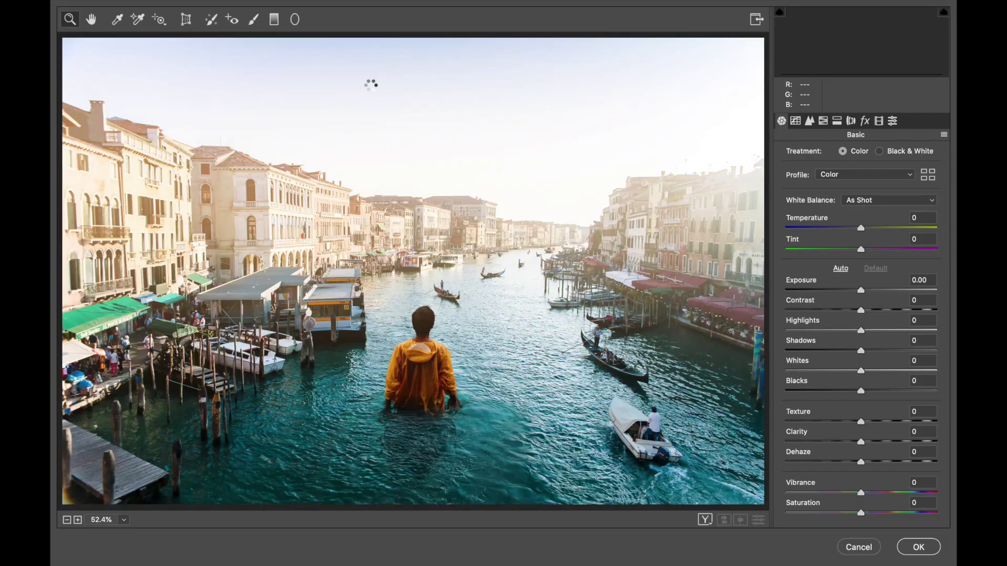
left_click(893, 121)
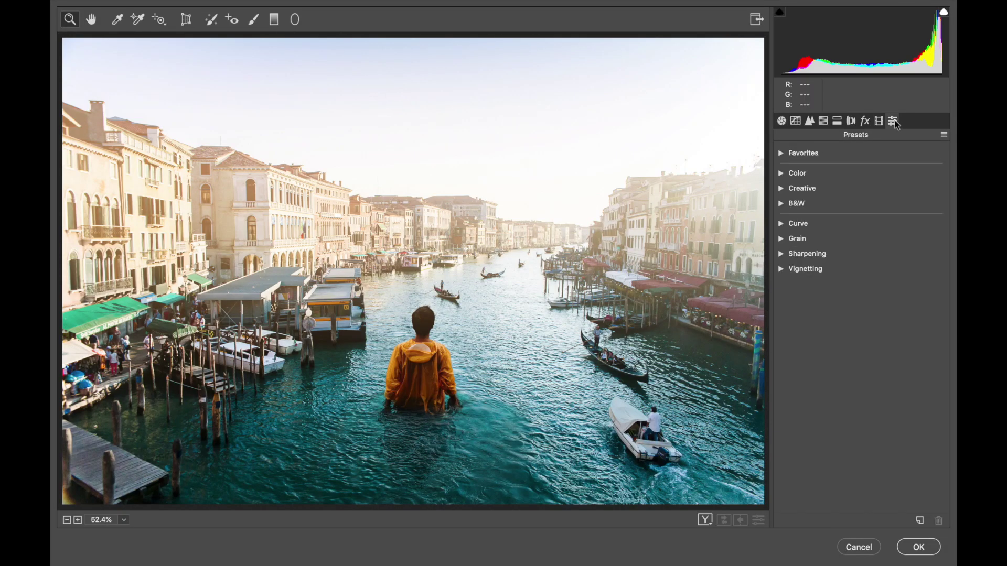
left_click(781, 173)
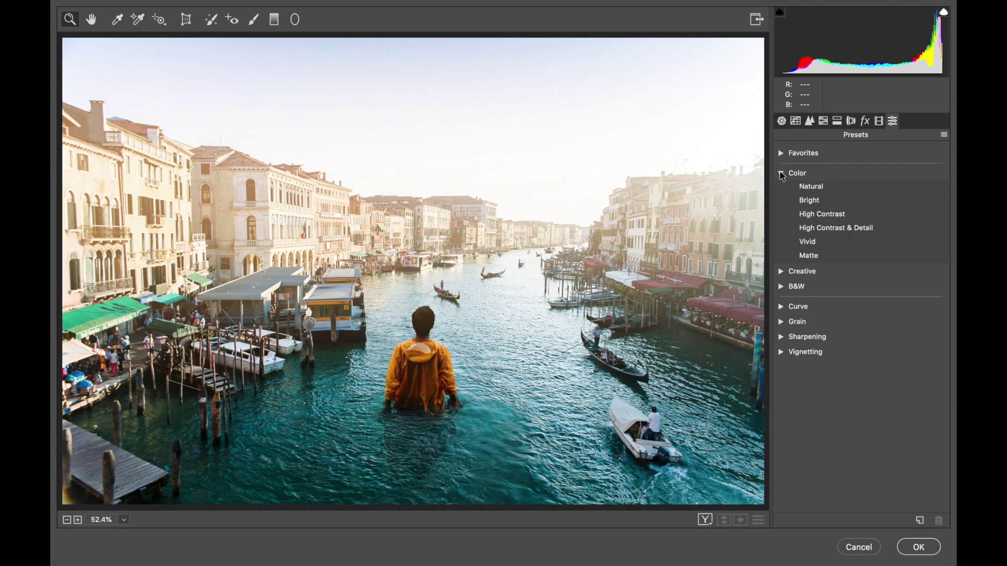
left_click(810, 257)
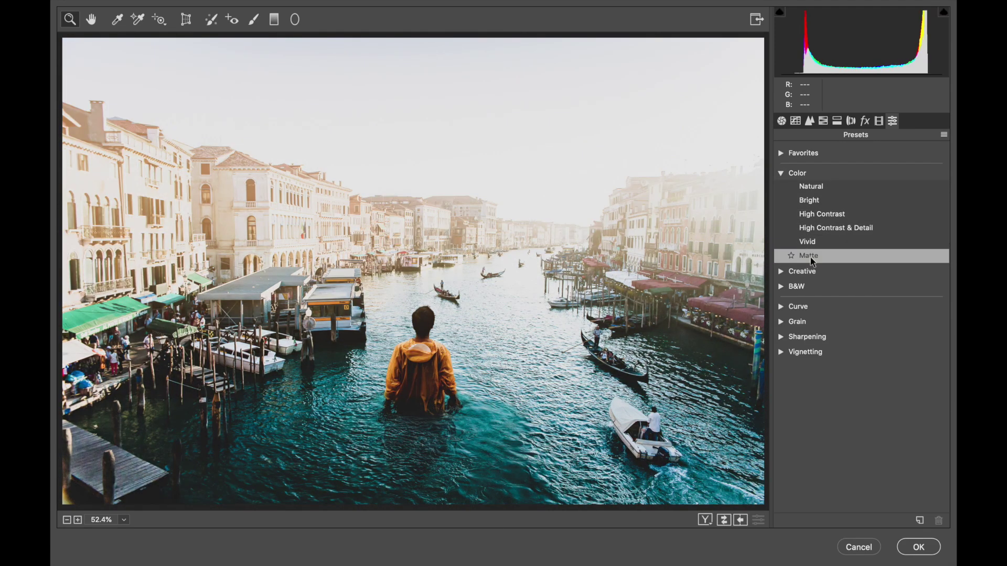
left_click(781, 173)
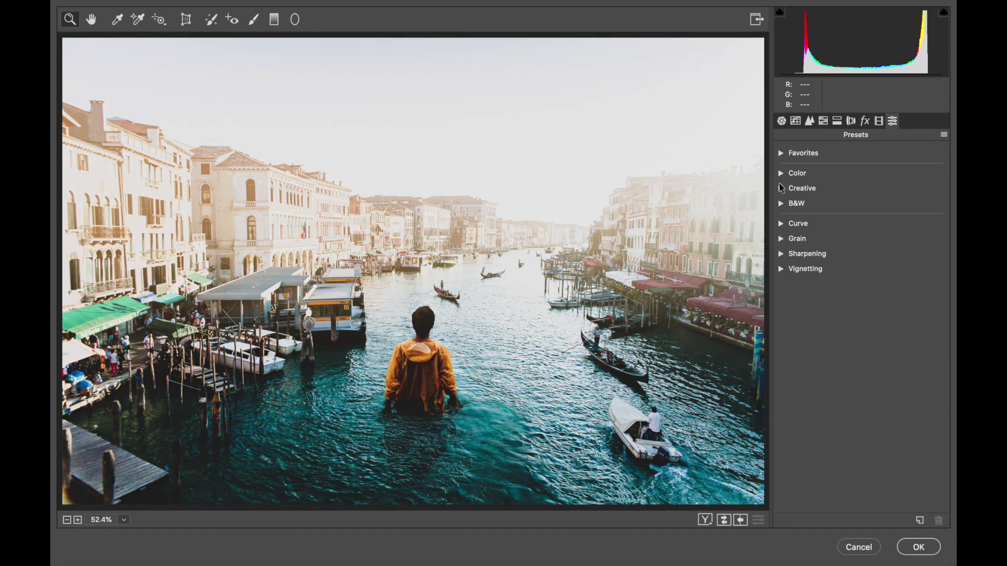
Add the Curve > Flat and Grain > Medium Camera Raw presets
left_click(781, 224)
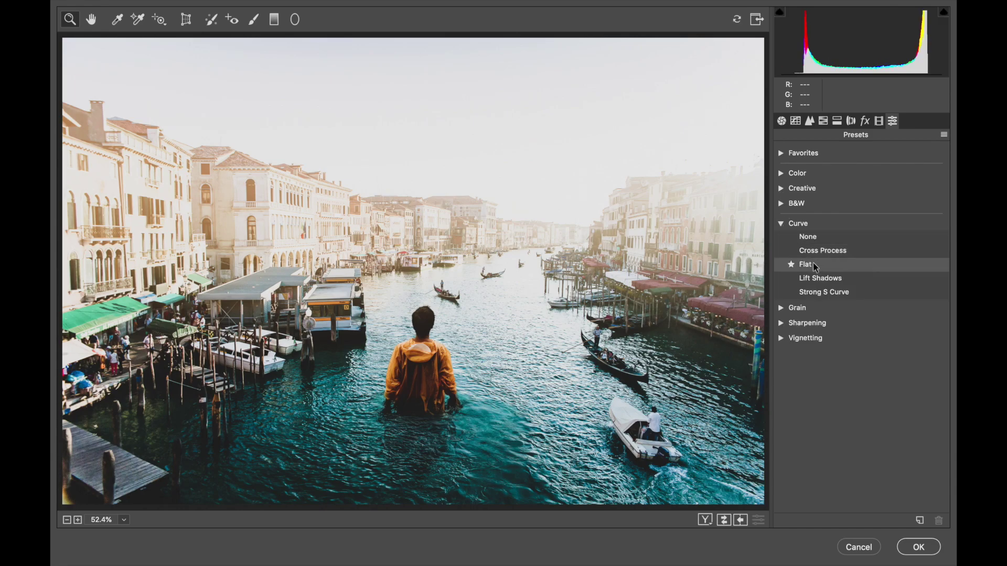
left_click(781, 224)
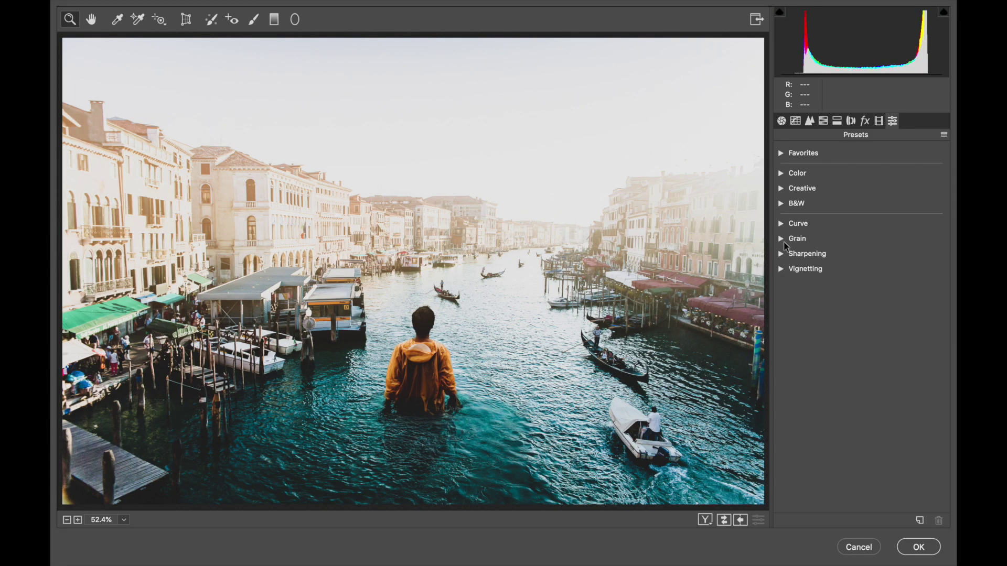
left_click(781, 239)
left_click(810, 279)
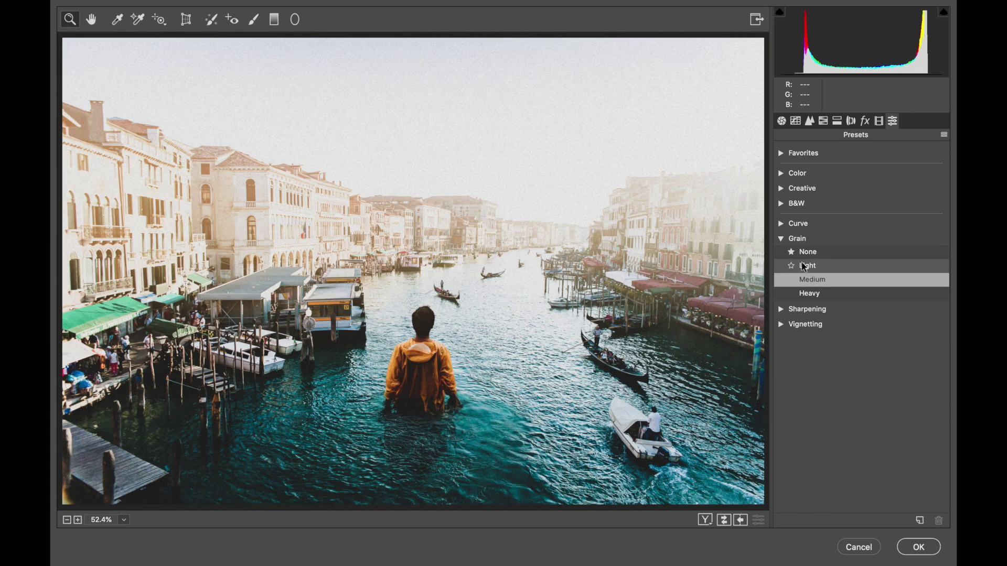
left_click(782, 239)
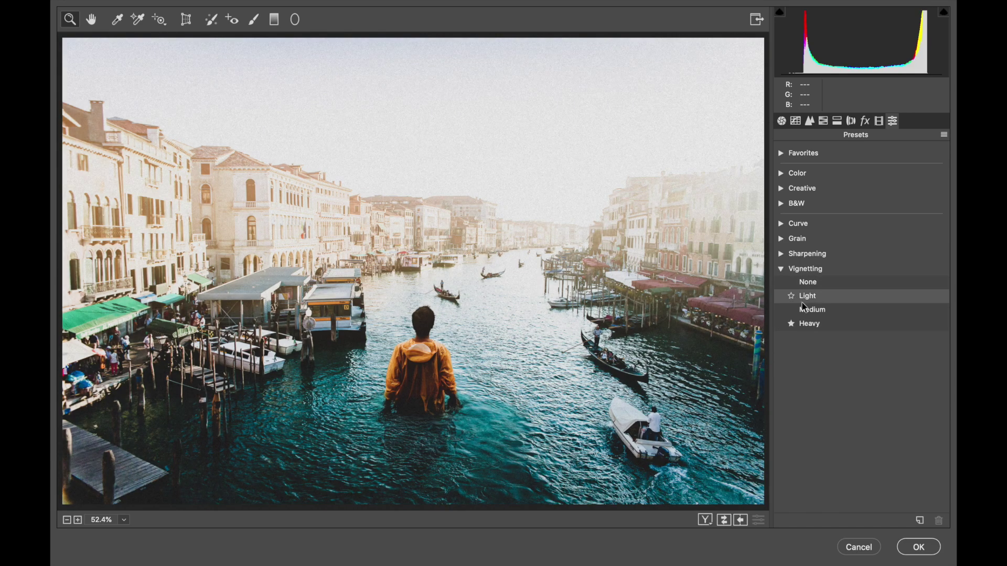
left_click(781, 269)
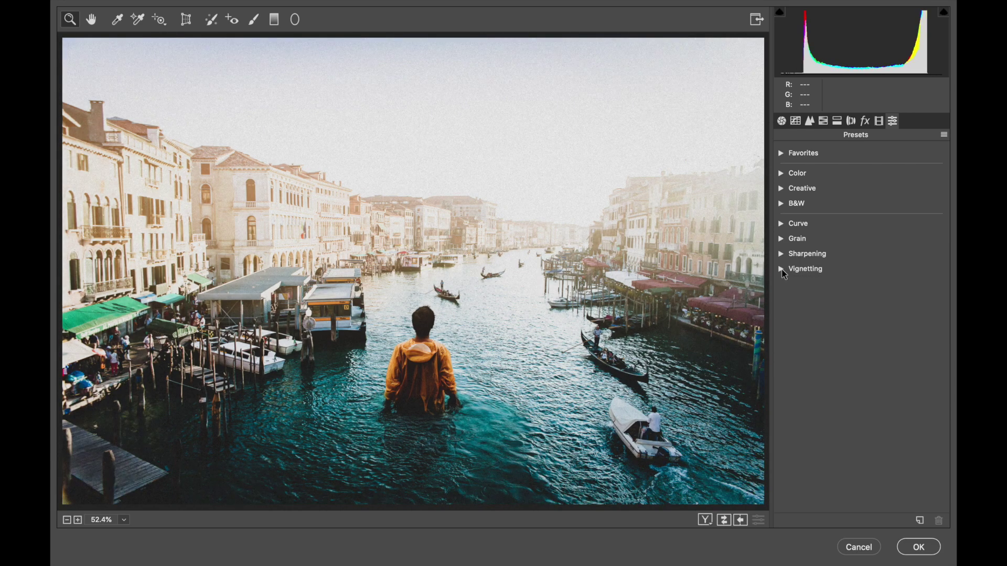
left_click(781, 122)
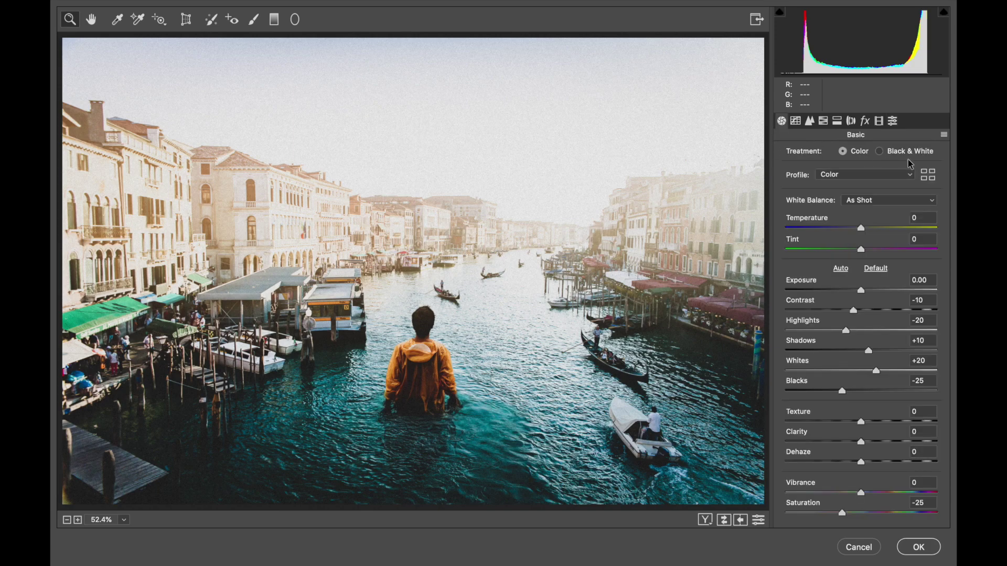
left_click(923, 174)
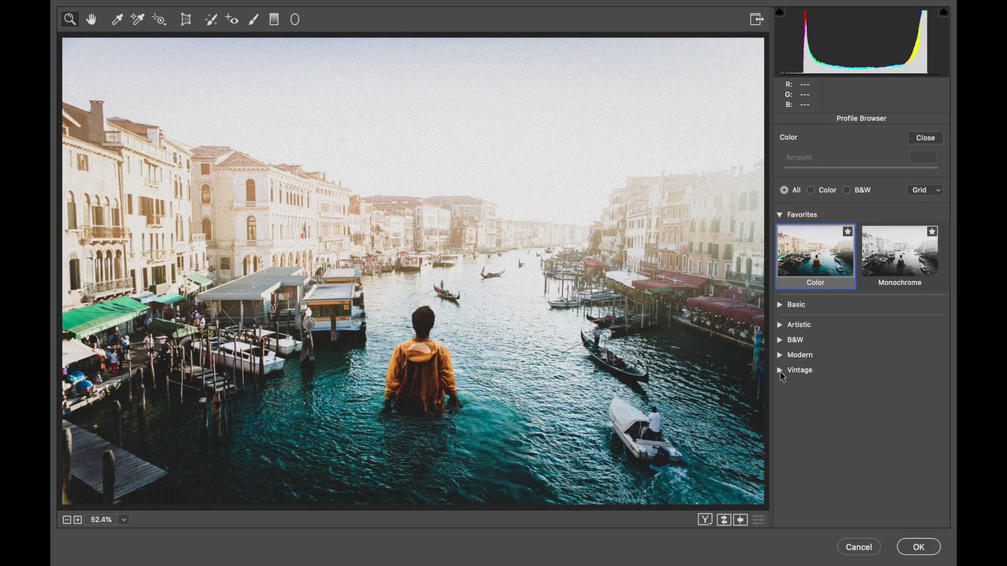
left_click(781, 370)
scroll(798, 438, "down", 5)
scroll(798, 439, "down", 1)
left_click(814, 431)
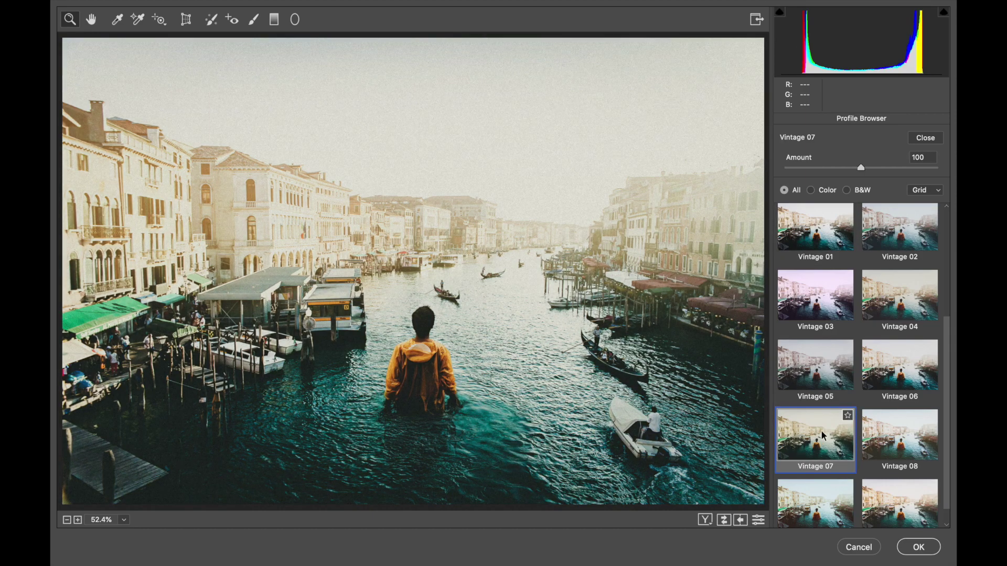
double_click(825, 442)
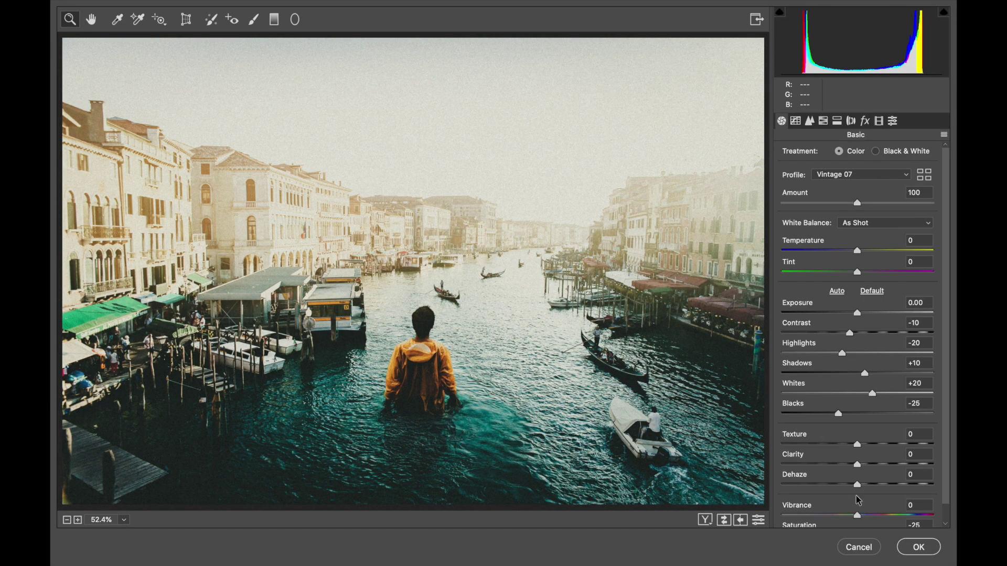
Raise Dehaze to +21 and commit the Camera Raw Filter
left_click_drag(857, 485, 873, 484)
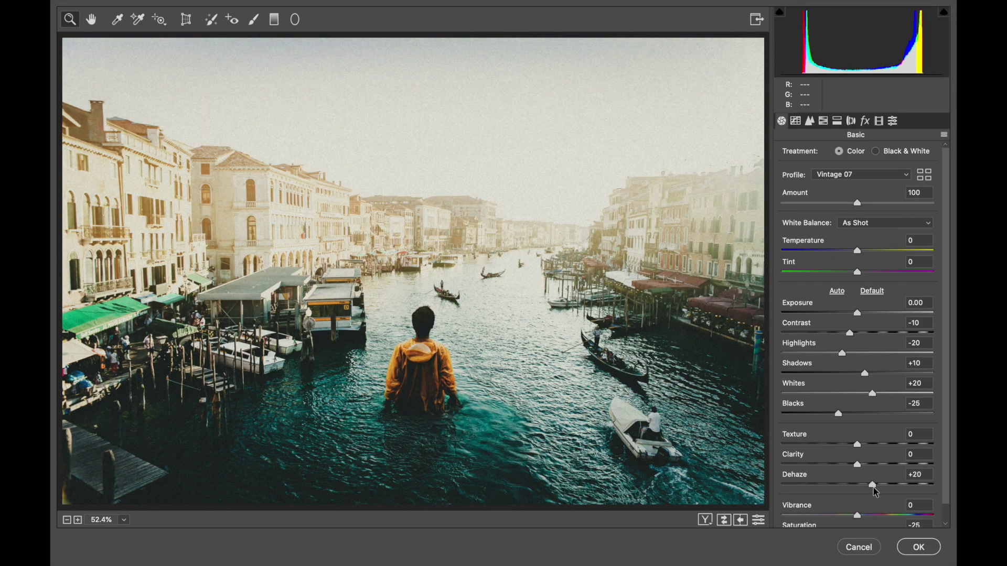
left_click(873, 487)
scroll(875, 489, "down", 1)
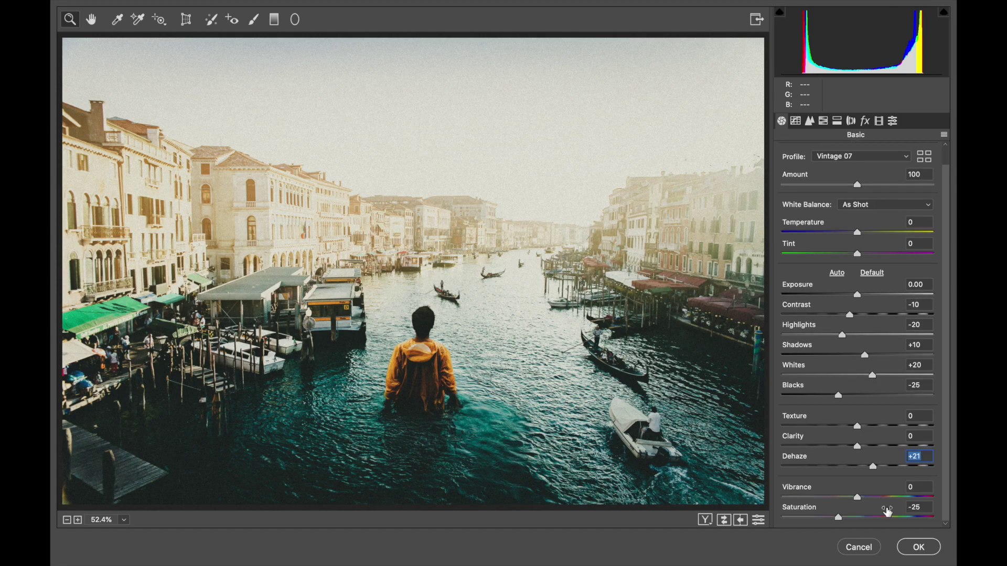
key("Return")
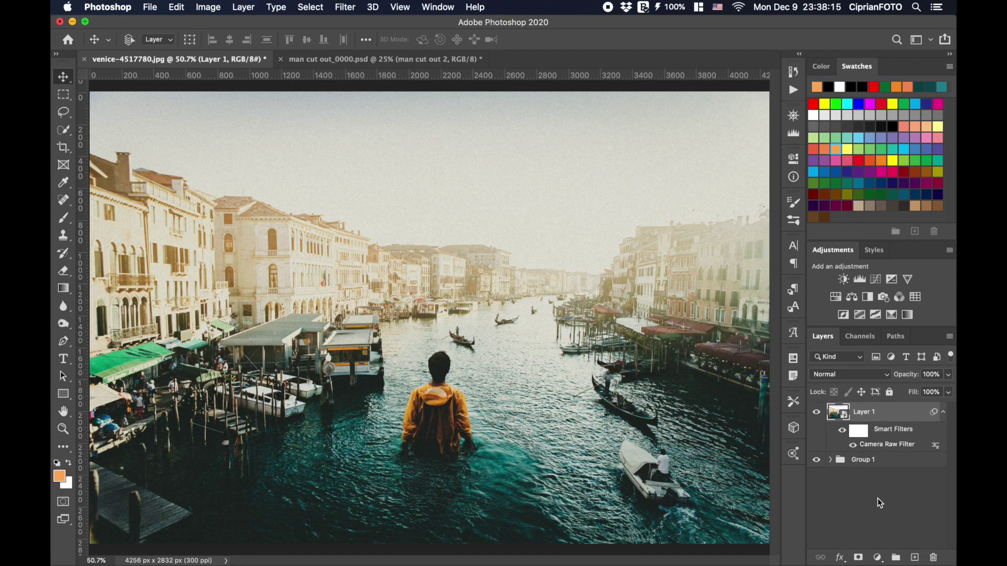